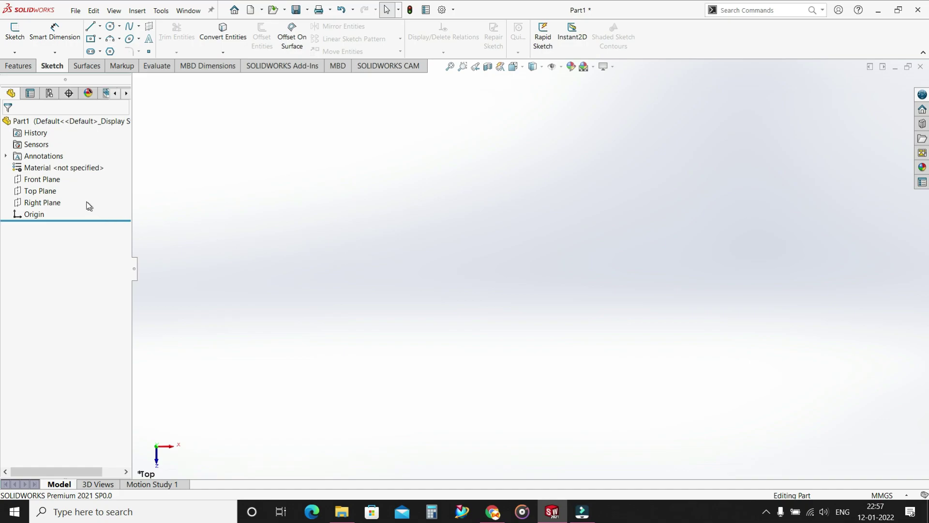
- Sketch two concentric circles centred on the origin of the Top Plane, about 59 mm and 85 mm in diameter
left_click(54, 192)
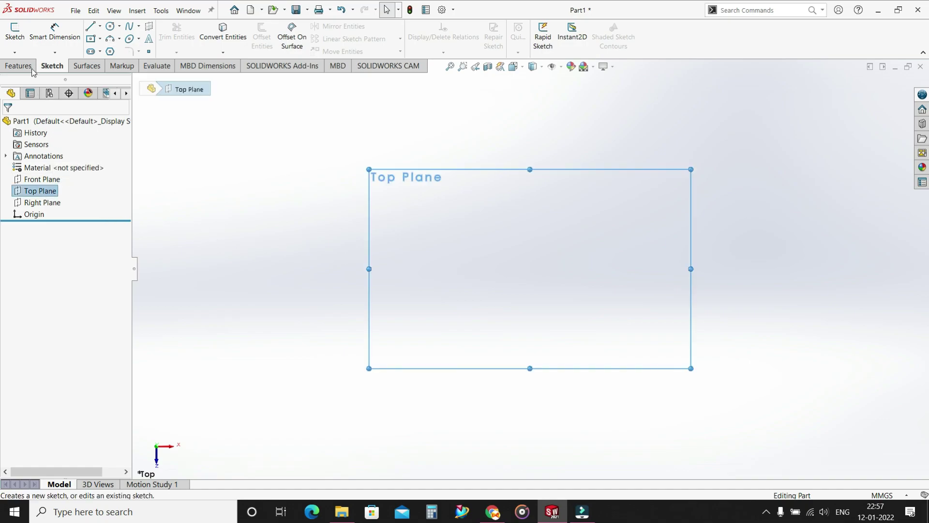
left_click(17, 36)
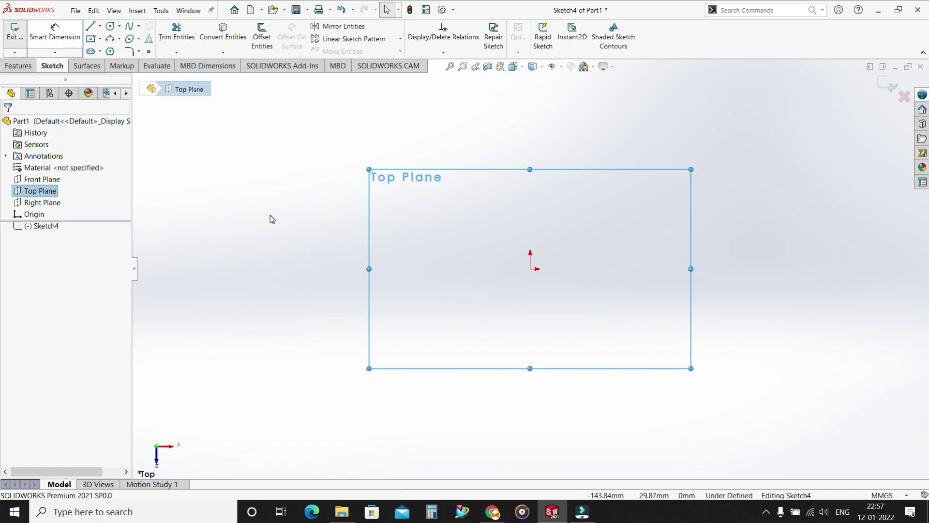
left_click(110, 25)
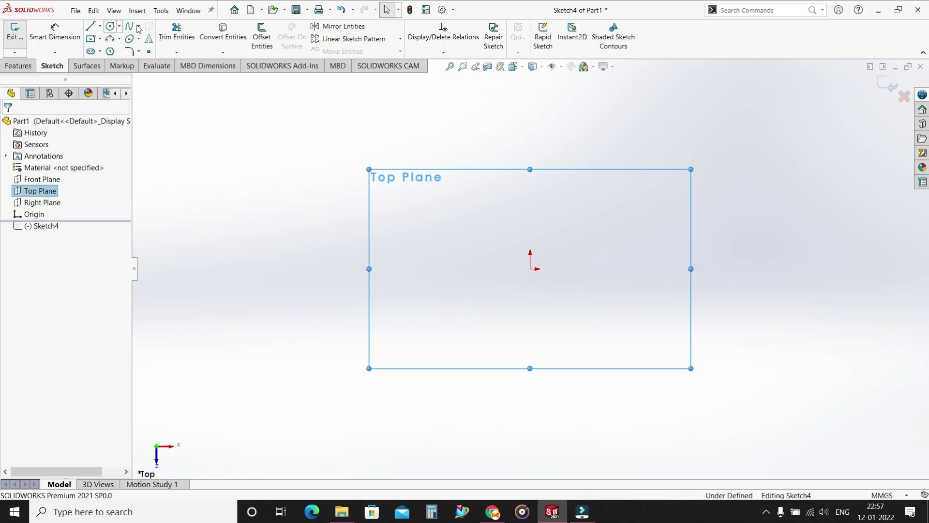
left_click(531, 269)
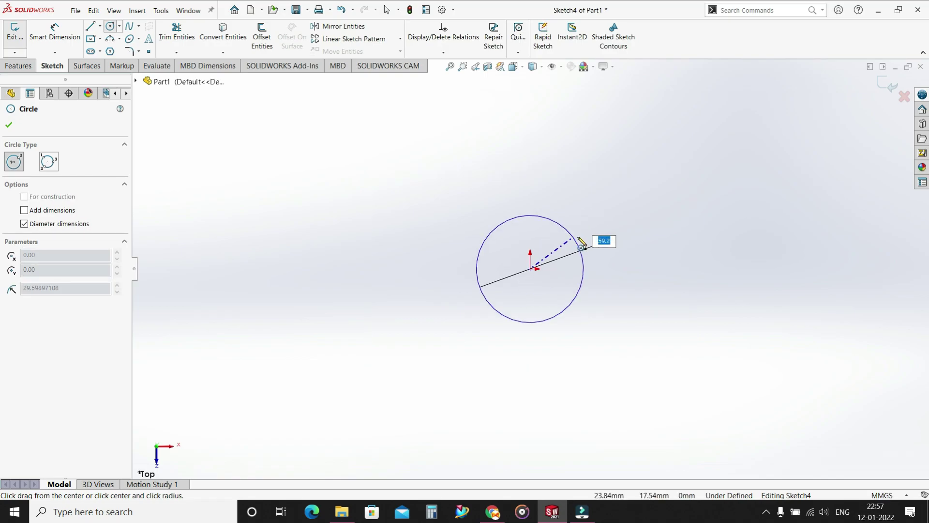
left_click(582, 231)
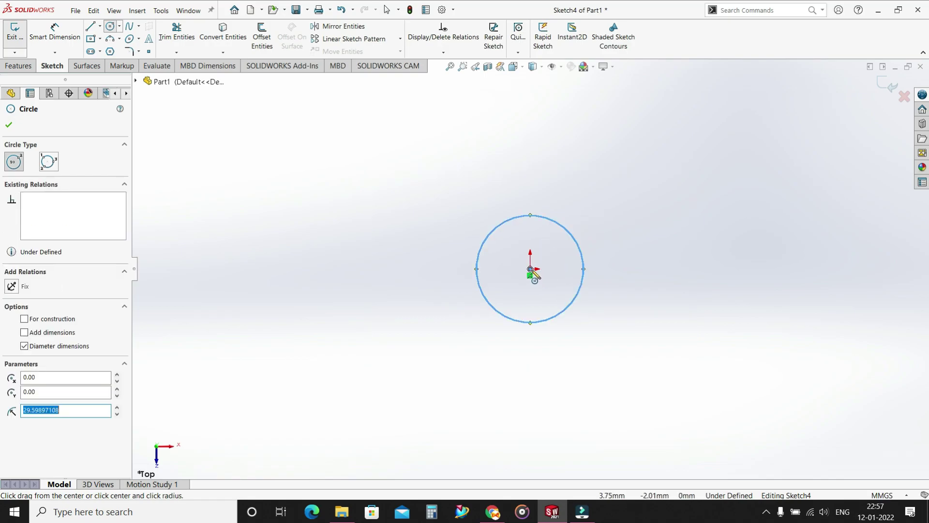
left_click(530, 268)
left_click(591, 219)
key("Escape")
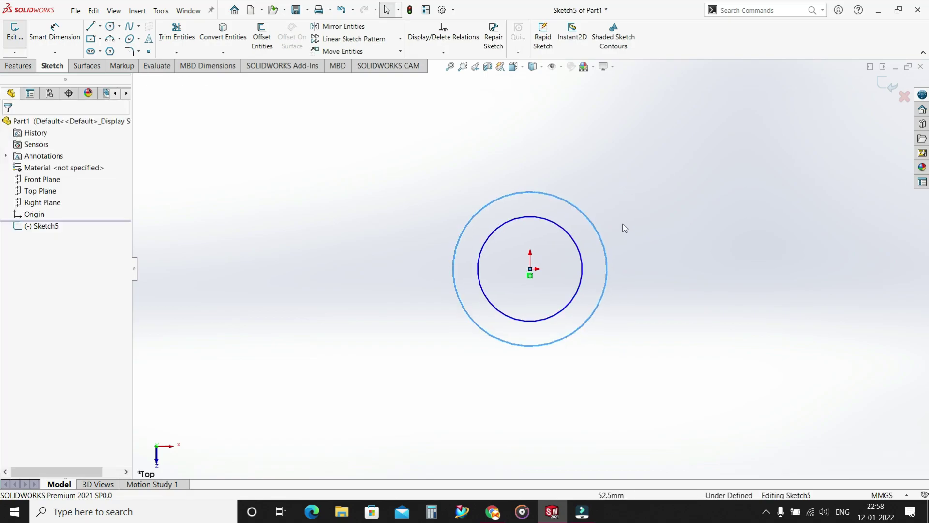
- Dimension the outer circle with a diameter of 30 mm
left_click(70, 42)
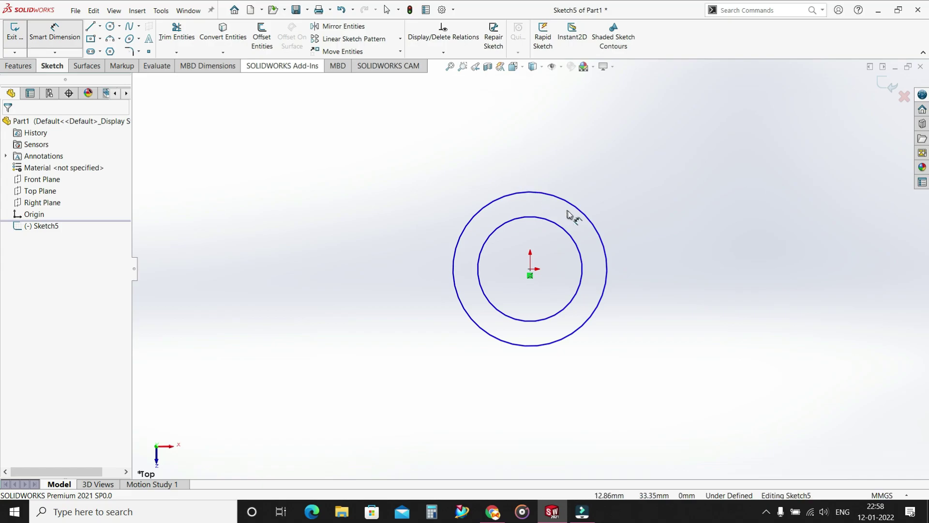
left_click(585, 210)
left_click(638, 196)
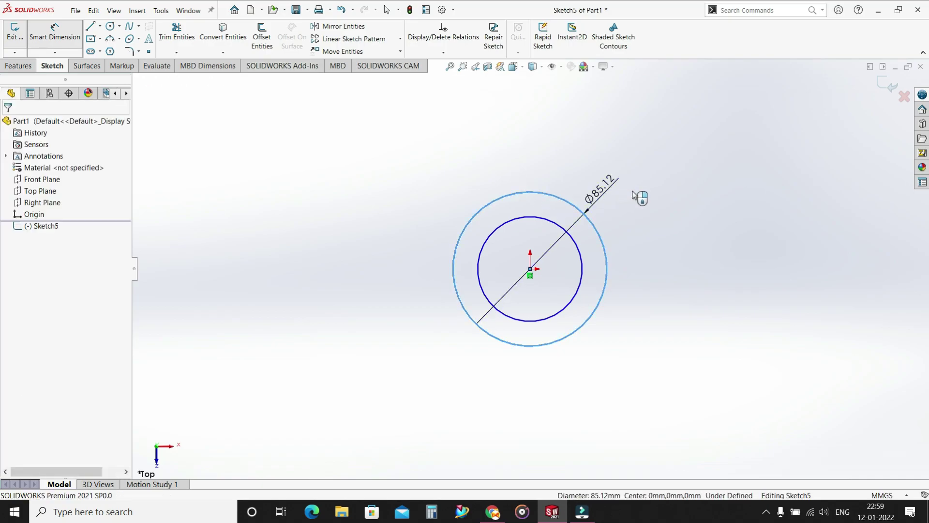
left_click(635, 193)
key("Tab")
type("6")
key("BackSpace")
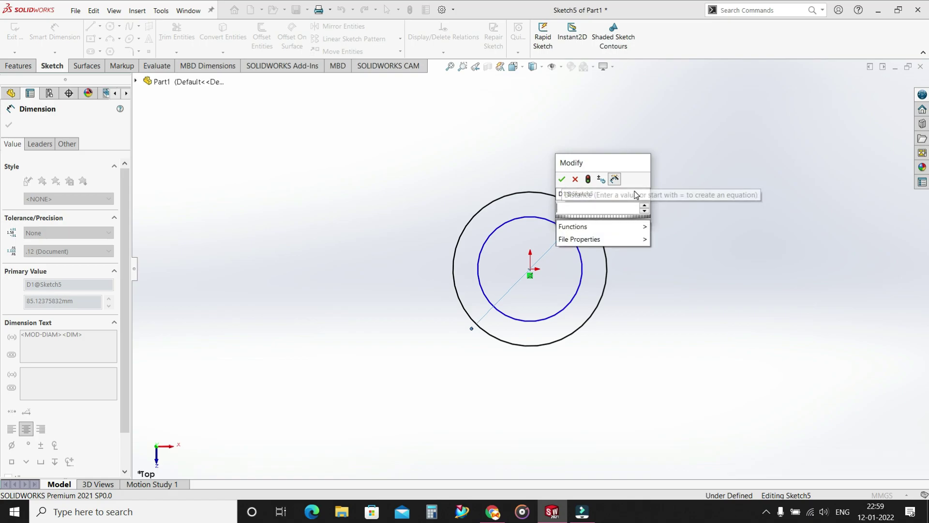
type("30")
key("Return")
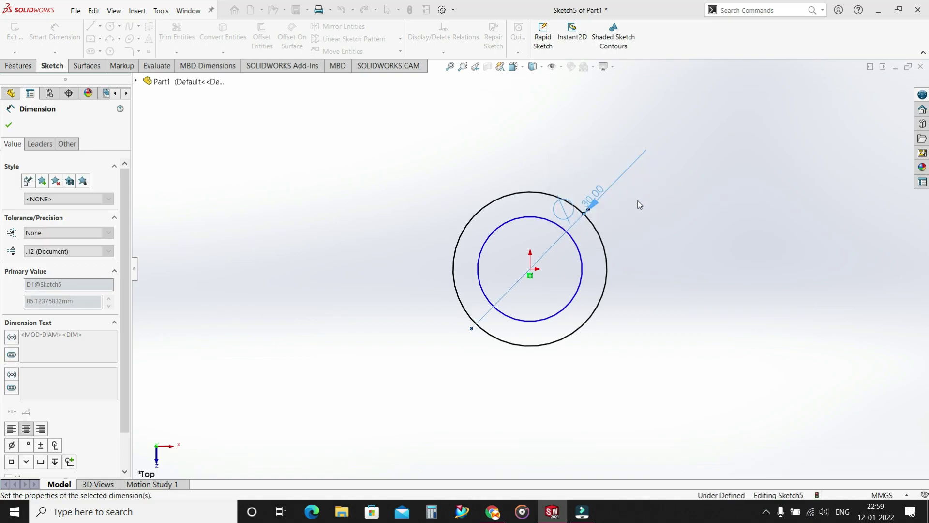
- Dimension the inner circle with a diameter of 22 mm
left_click(574, 241)
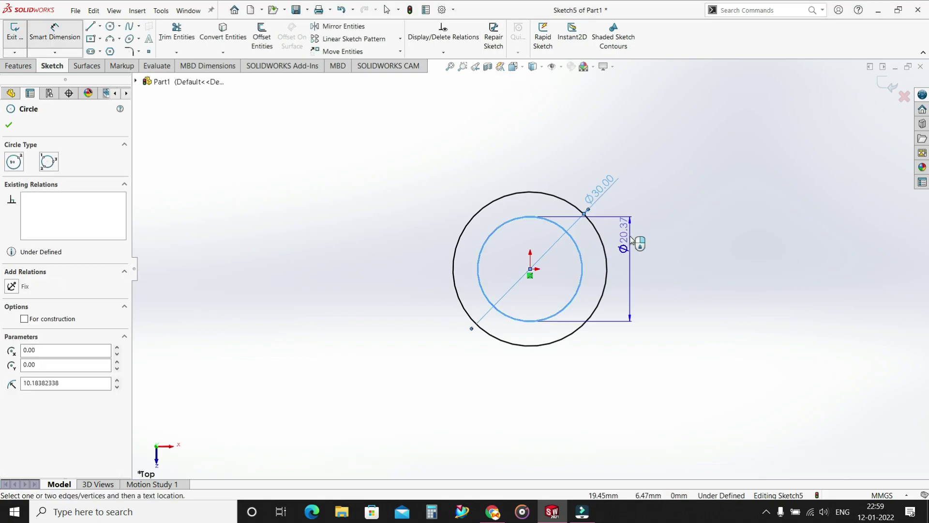
left_click(668, 243)
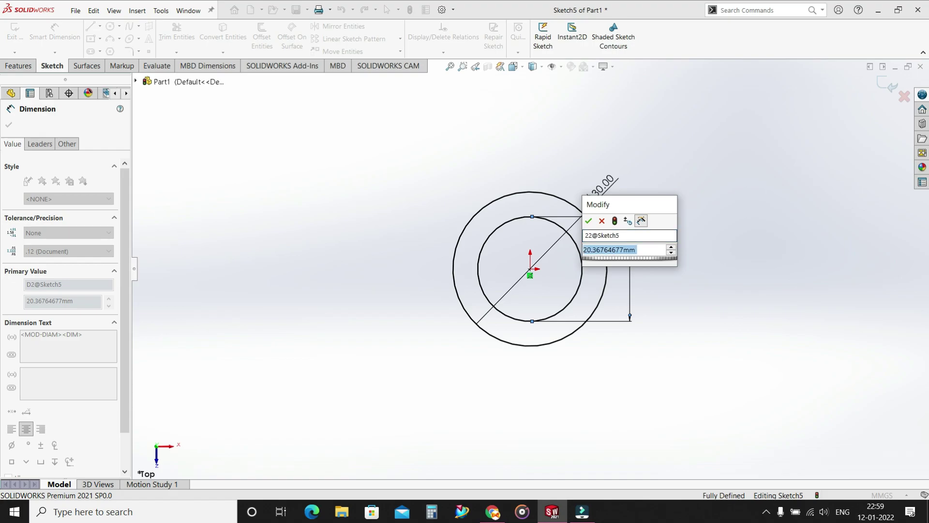
type("22")
key("Return")
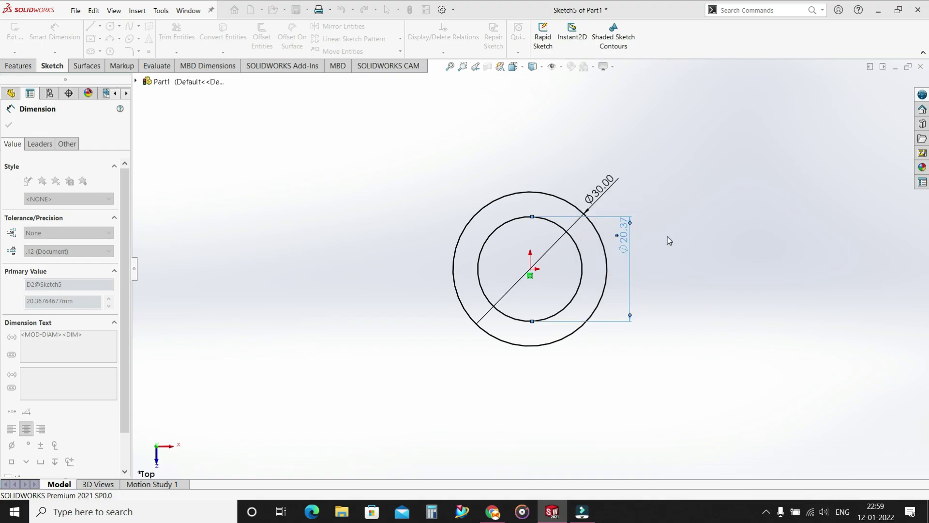
key("Escape")
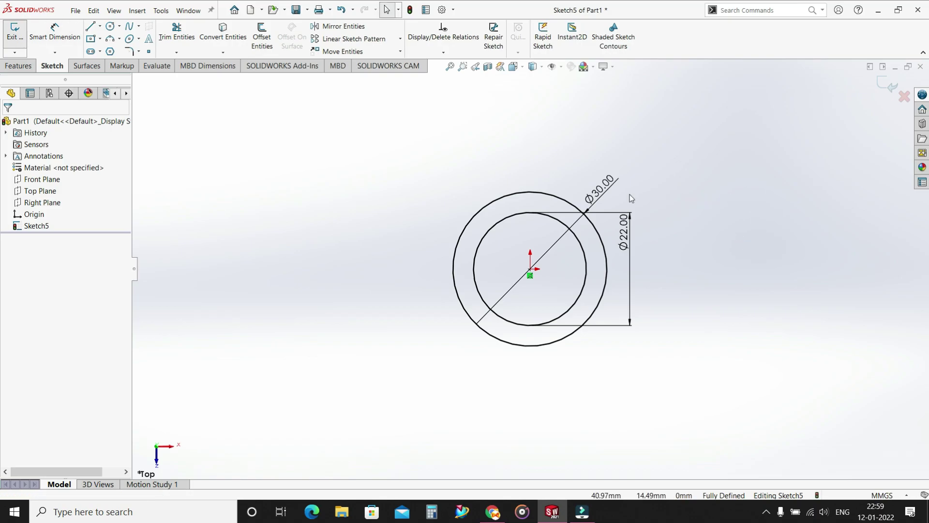
- Extrude the ring profile as a boss with a blind depth of 52 mm
left_click(16, 67)
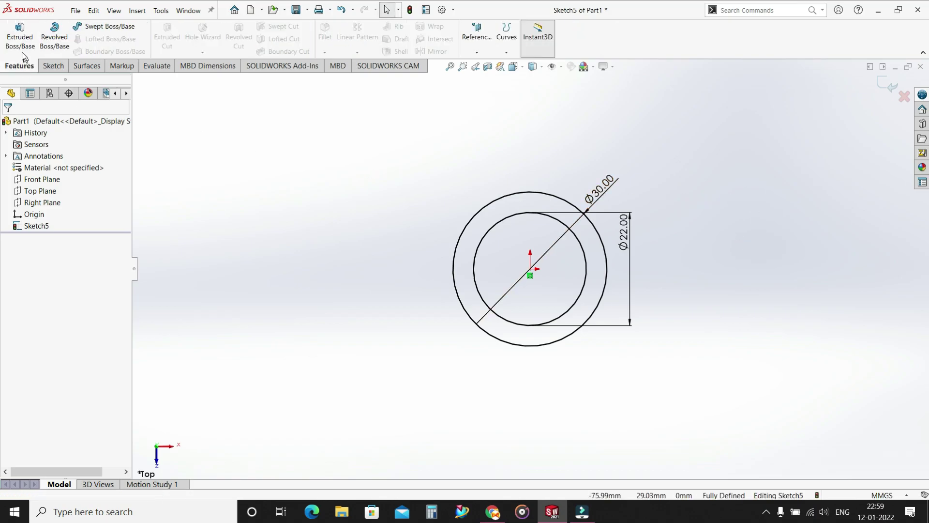
left_click(20, 36)
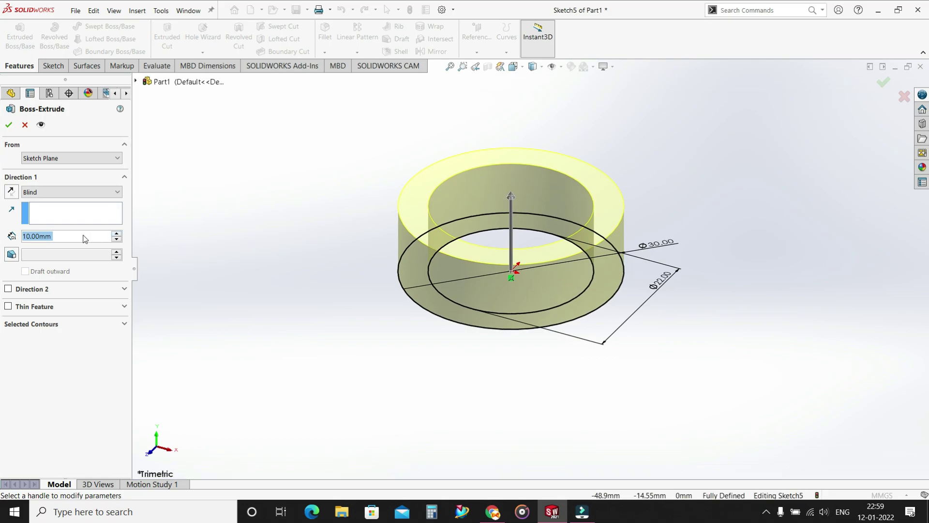
type("52")
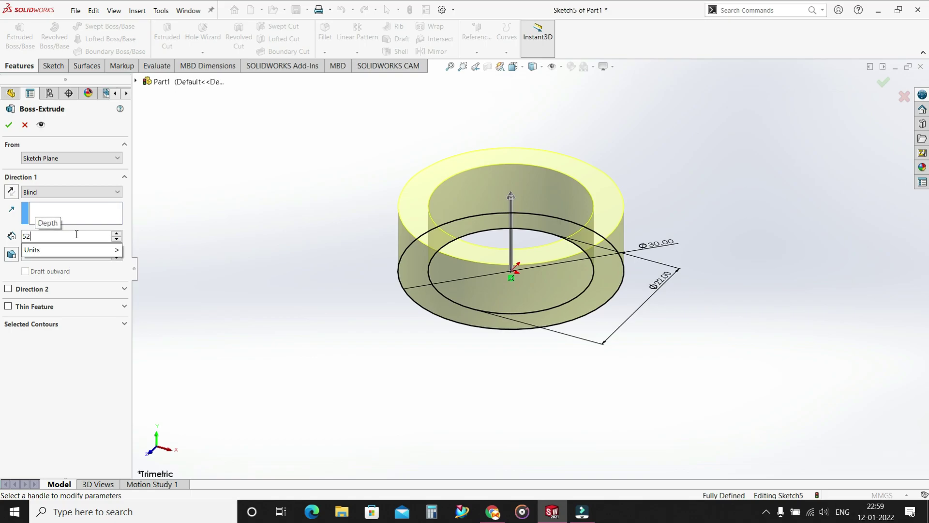
key("Return")
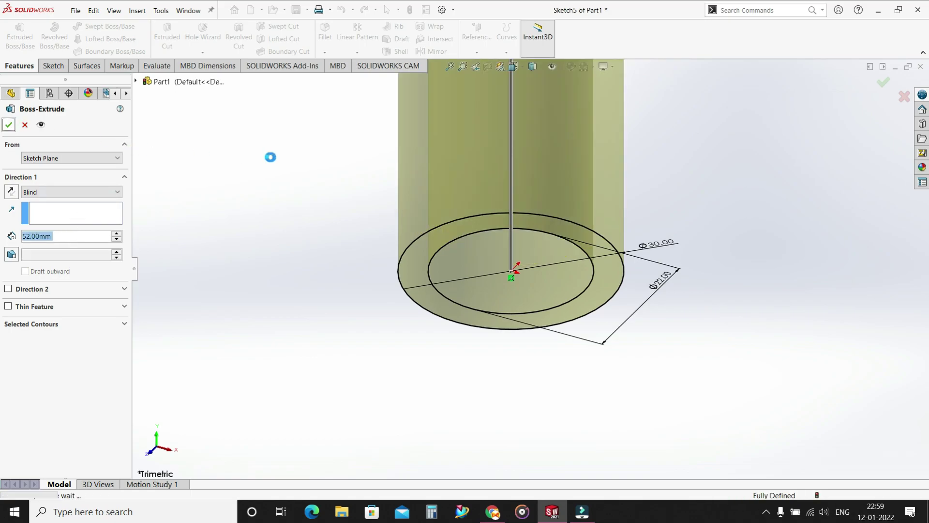
left_click(338, 246)
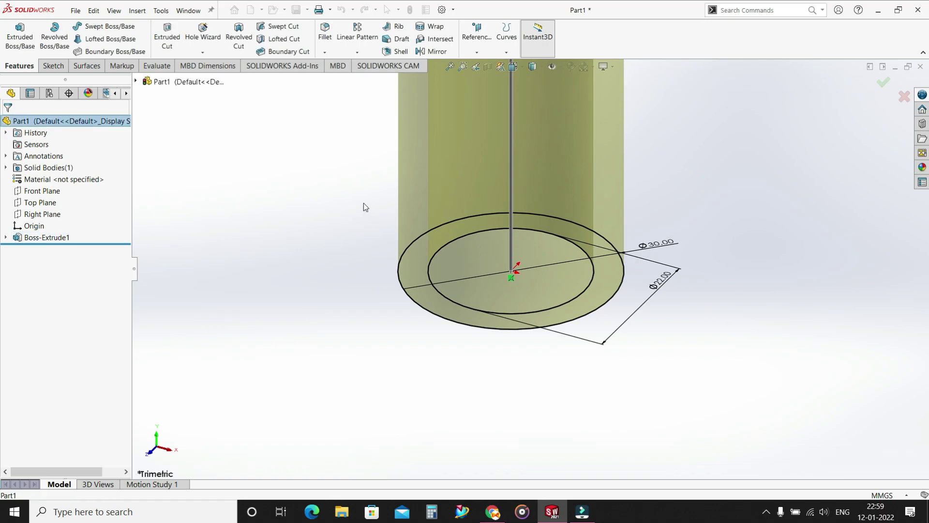
scroll(367, 200, "up", 1)
scroll(624, 194, "up", 1)
scroll(582, 133, "down", 1)
scroll(583, 137, "down", 1)
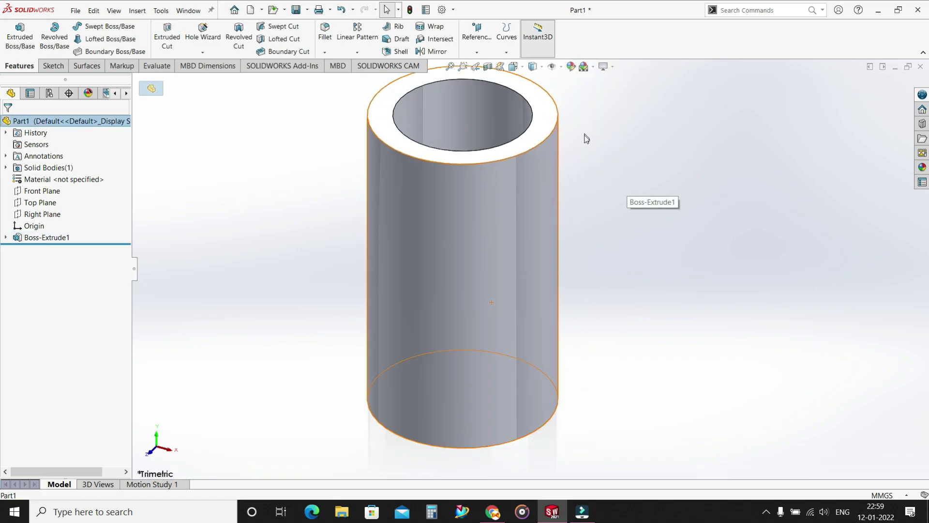
scroll(584, 137, "up", 1)
left_click(600, 148)
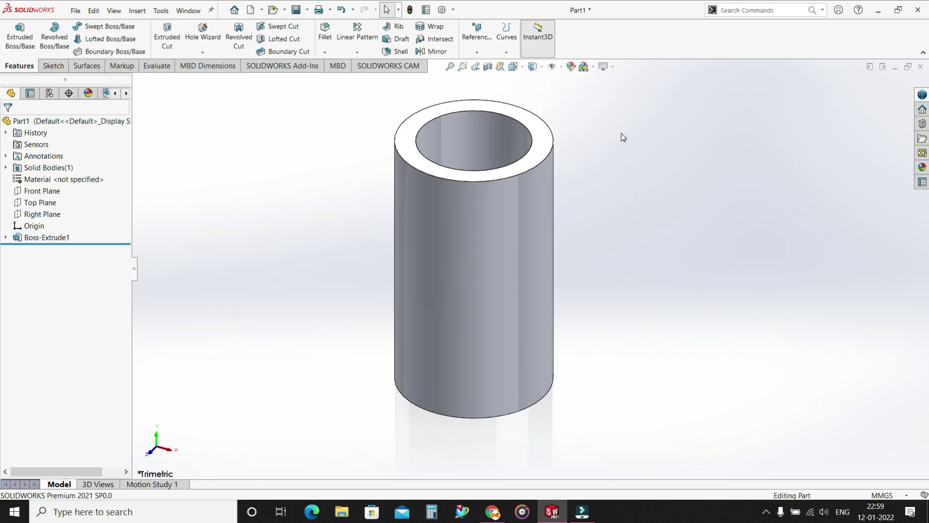
- Create a reference plane offset 20 mm from the Front Plane, in front of the tube
left_click(477, 52)
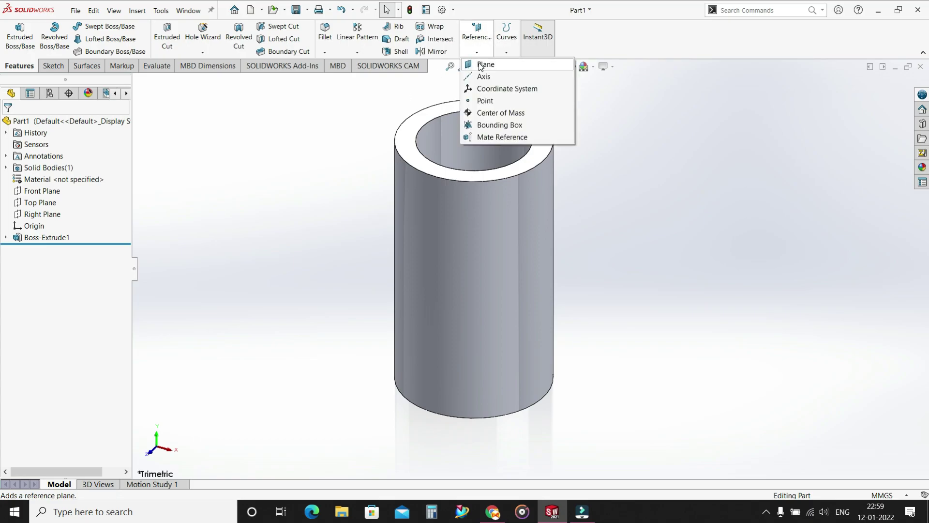
left_click(484, 62)
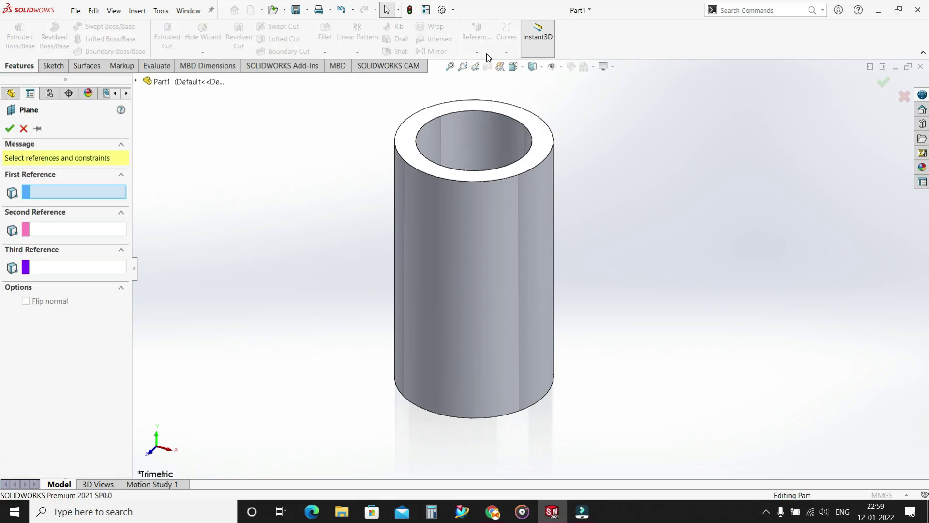
left_click(149, 79)
left_click(180, 153)
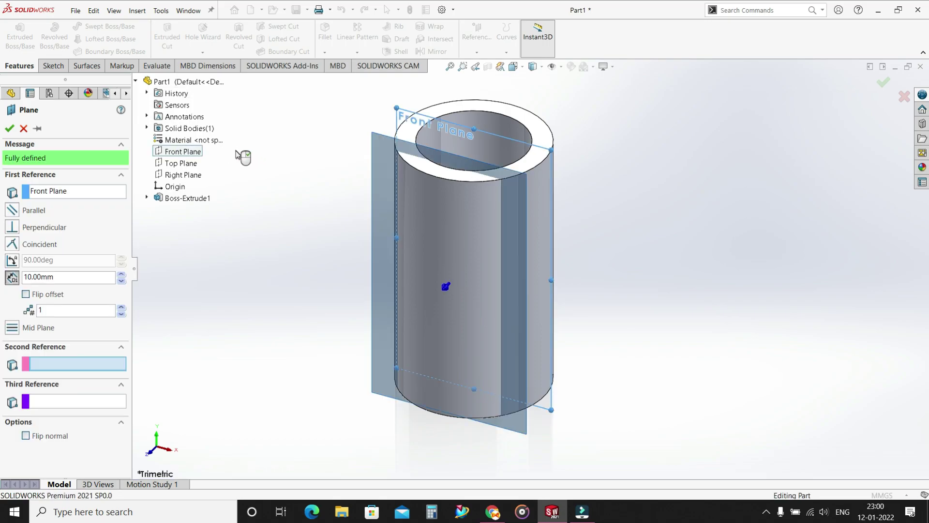
left_click(122, 274)
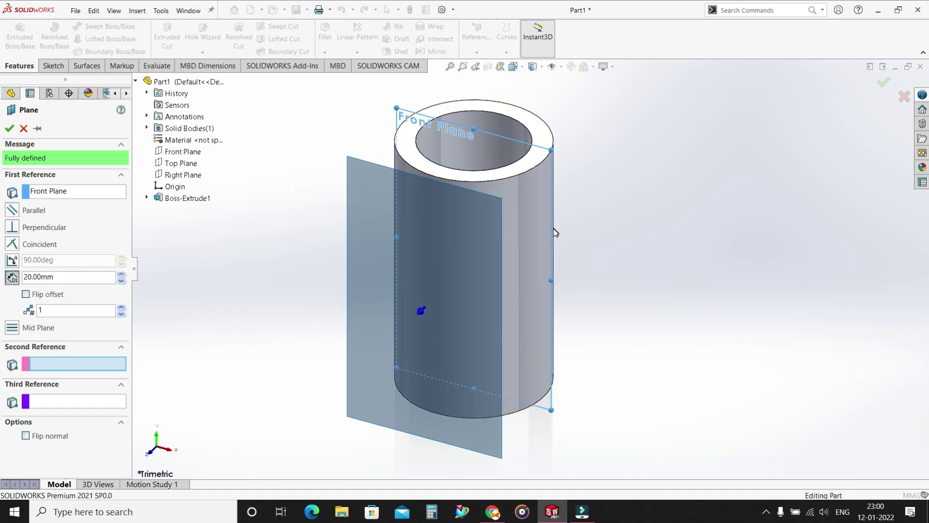
middle_click_drag(642, 192, 562, 220)
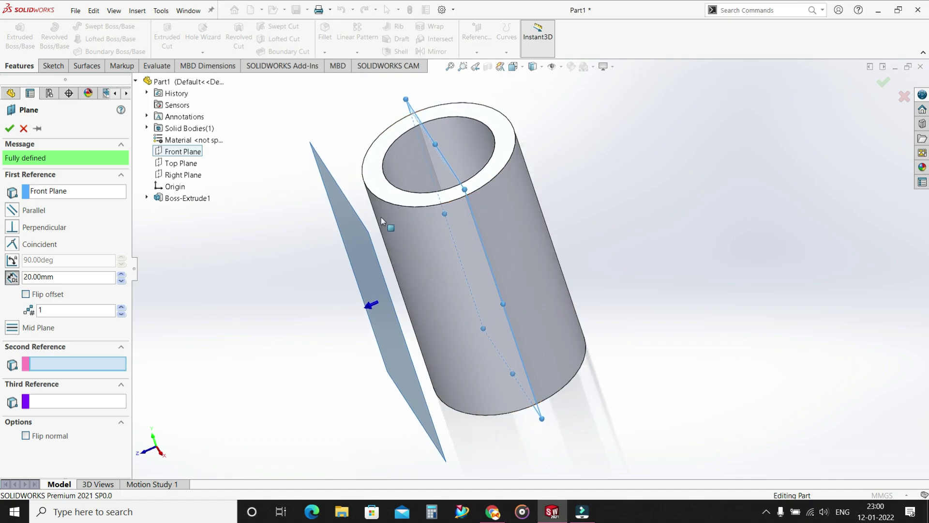
right_click(298, 146)
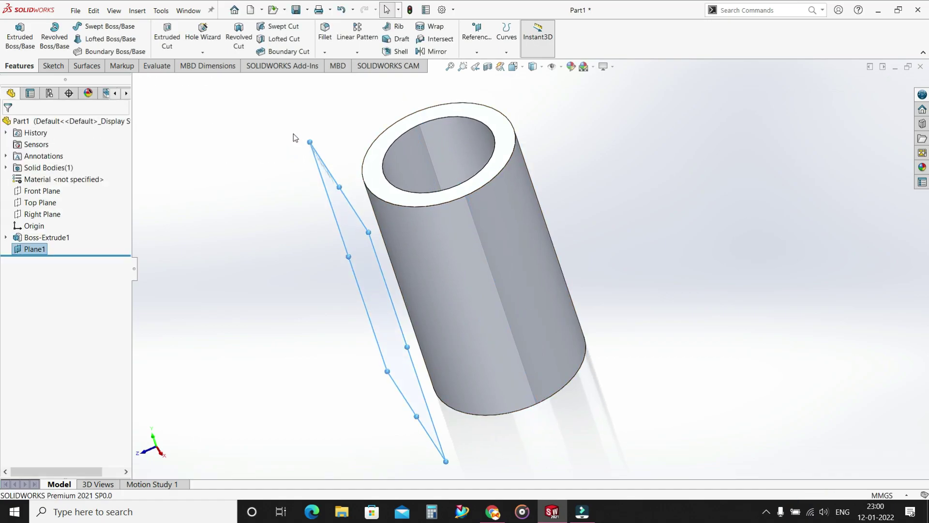
- Start a sketch on the offset plane and draw a diagonal straight slot with about 4.3 mm end radius across the tube's upper half
left_click(360, 215)
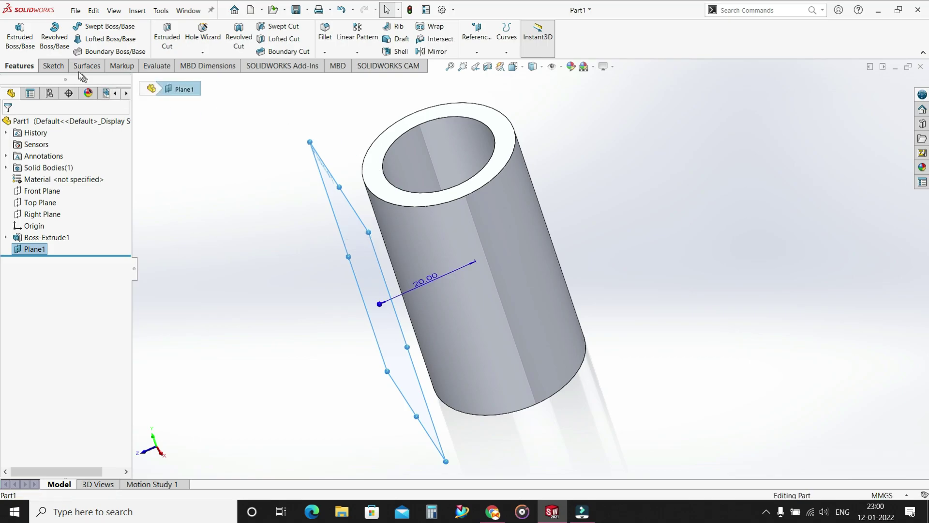
left_click(50, 67)
left_click(14, 31)
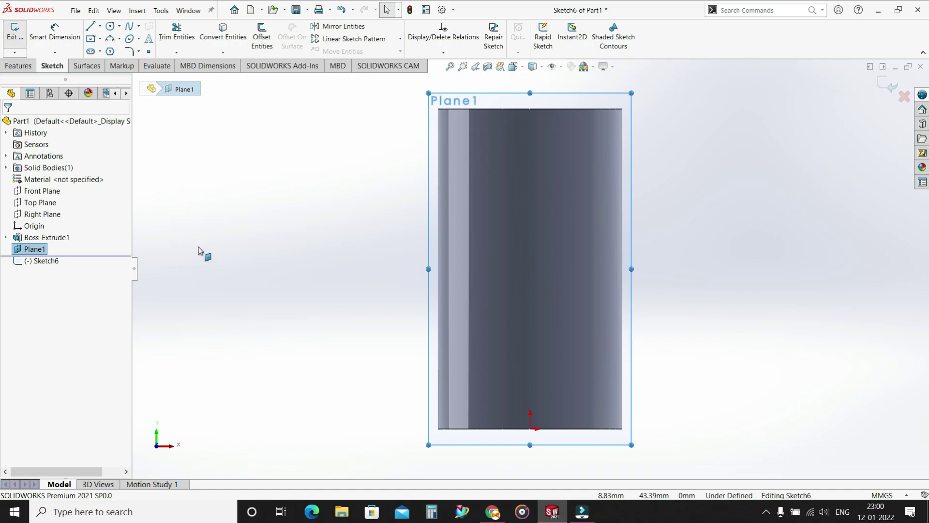
left_click(91, 52)
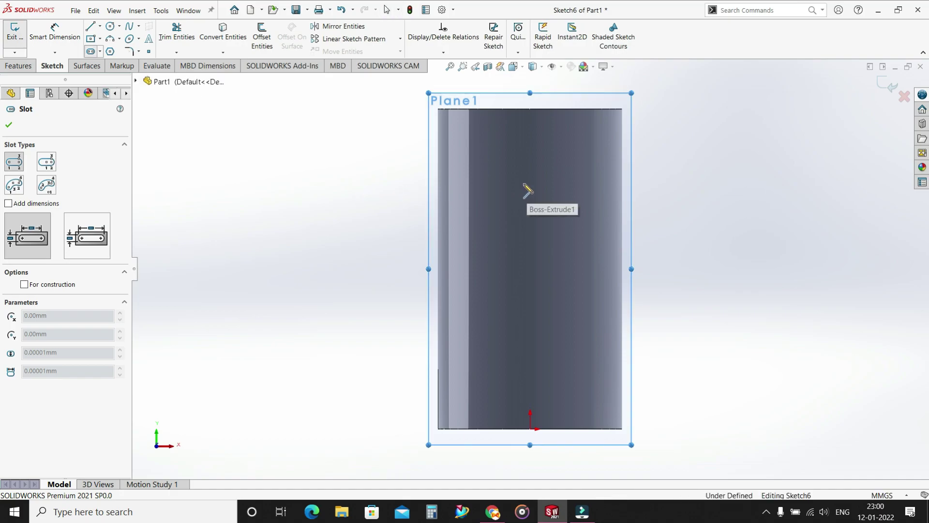
left_click(483, 169)
left_click(568, 262)
left_click(574, 246)
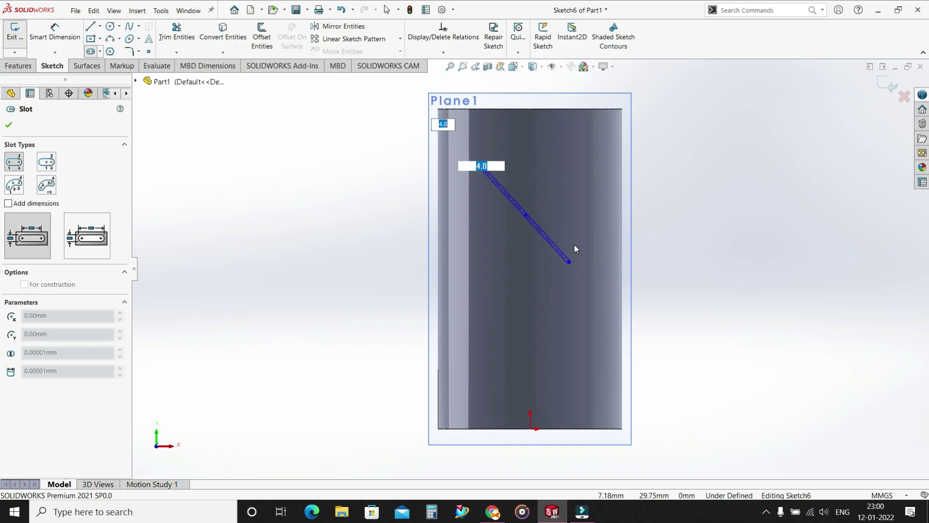
key("Escape")
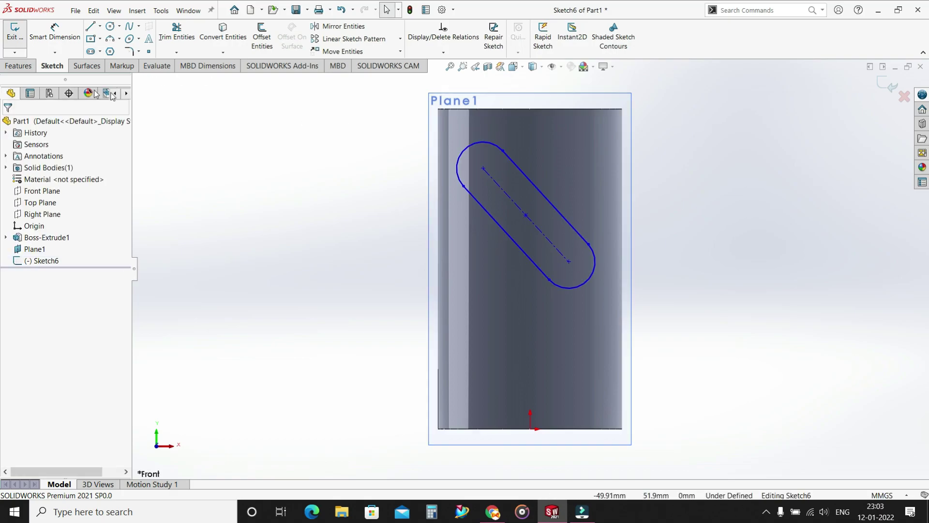
- Dimension the slot's rounded end with a radius of 5 mm
left_click(54, 32)
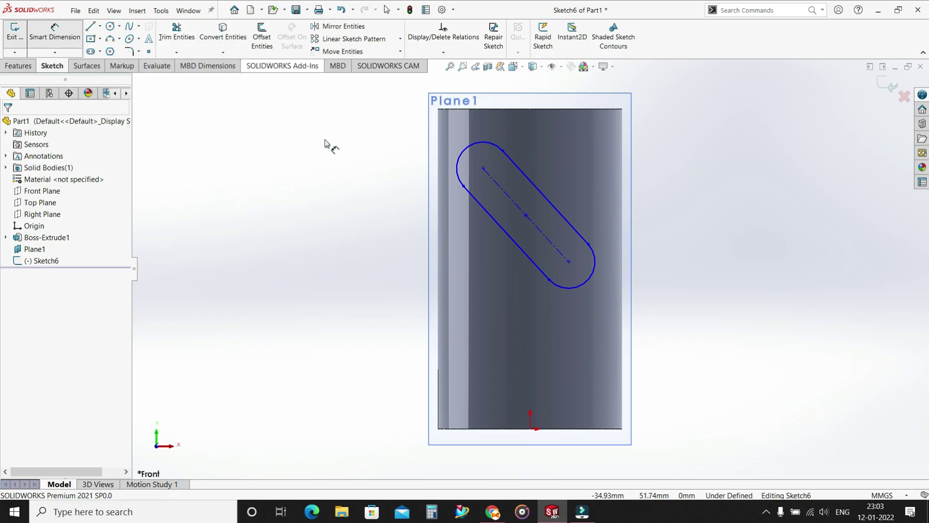
left_click(475, 145)
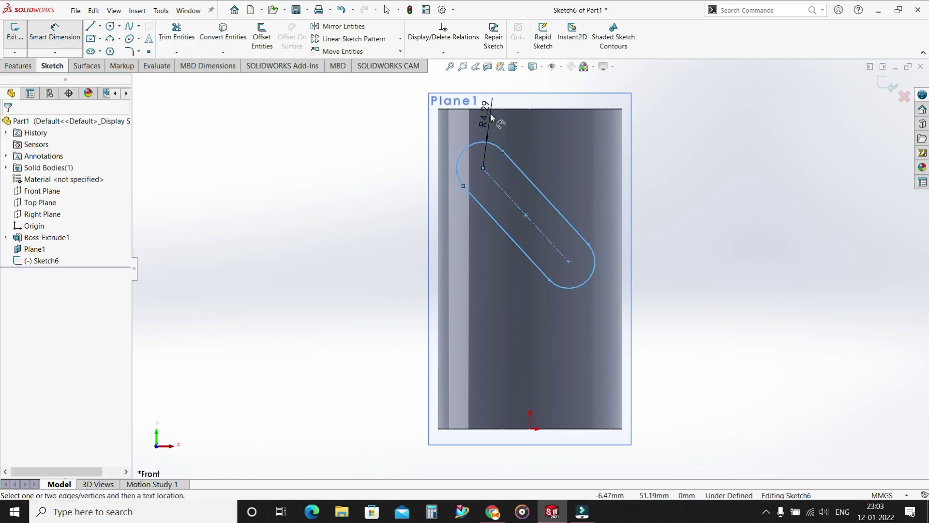
left_click(530, 109)
type("5")
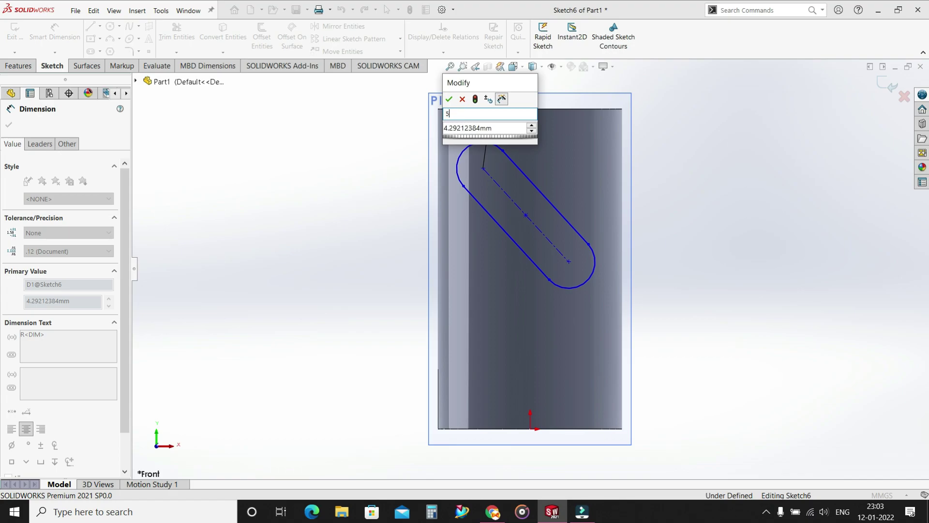
key("Tab")
type("5")
key("Return")
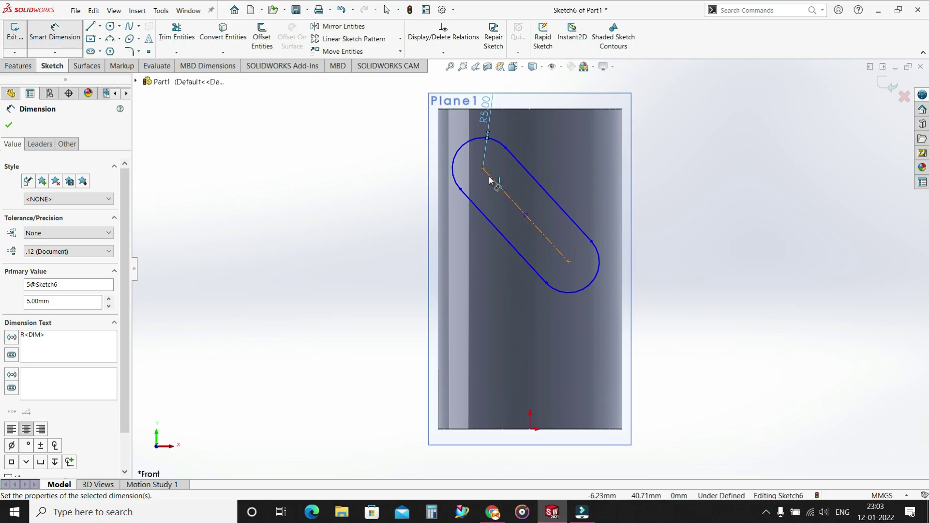
- Dimension the vertical distance between the slot's two end centres as 32 mm
left_click(588, 245)
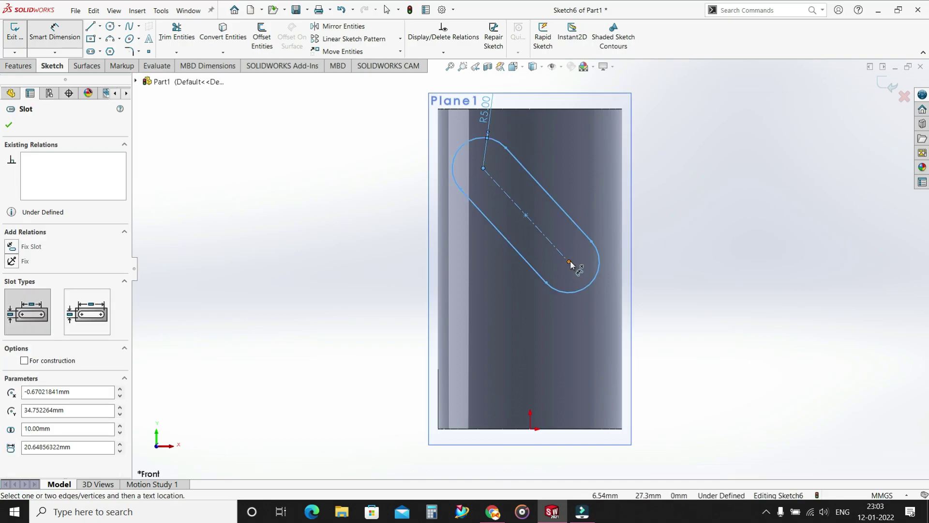
left_click(664, 213)
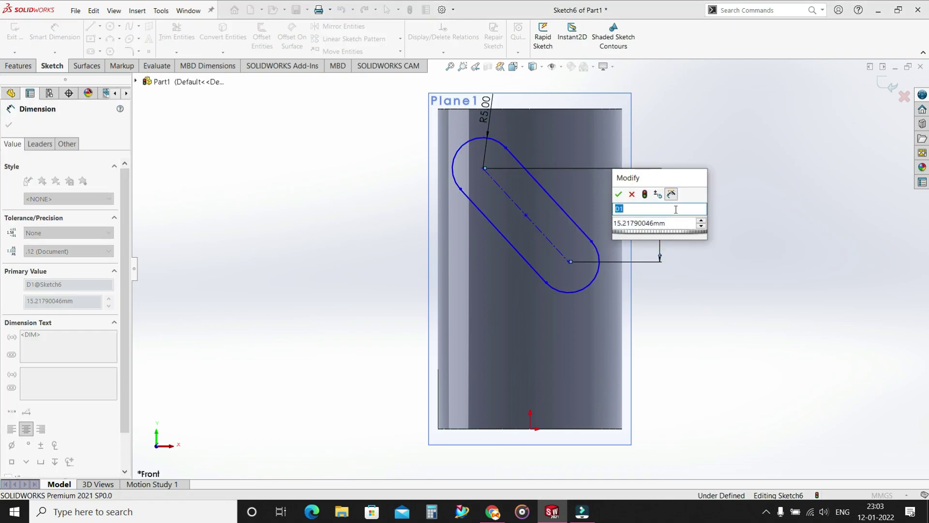
type("15")
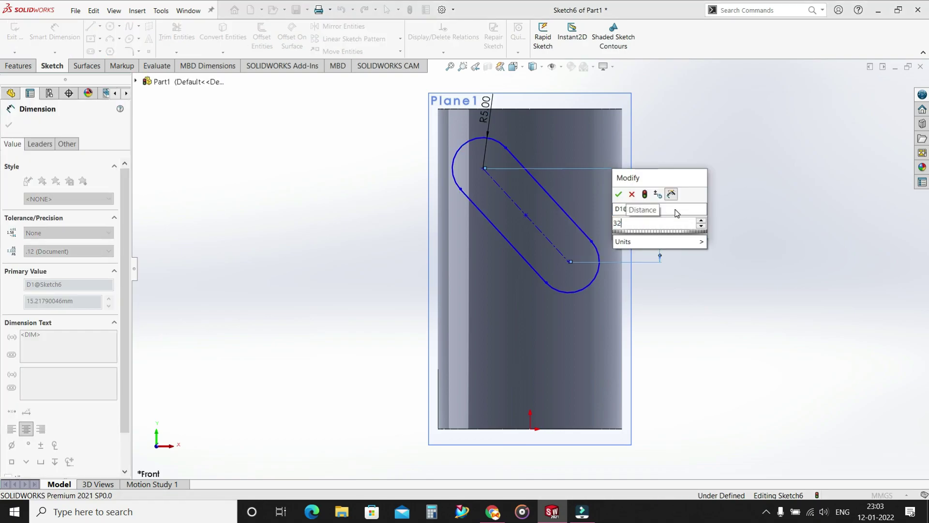
key("Return")
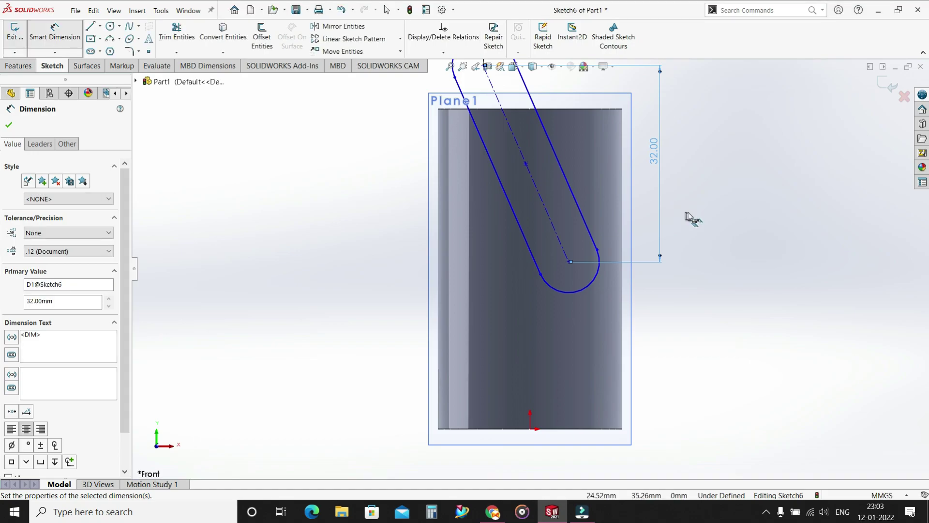
- Dimension the horizontal distance between the slot's two end centres as 30 mm
scroll(671, 225, "up", 2)
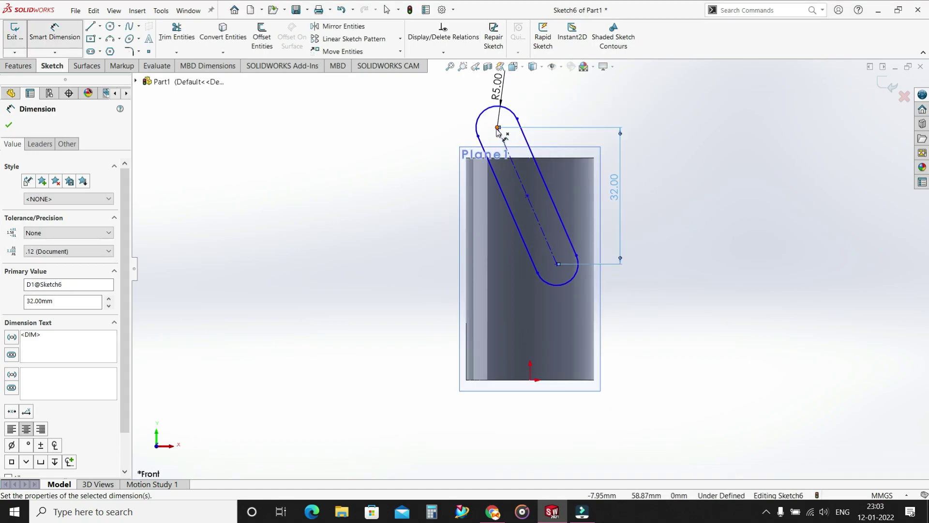
left_click(498, 128)
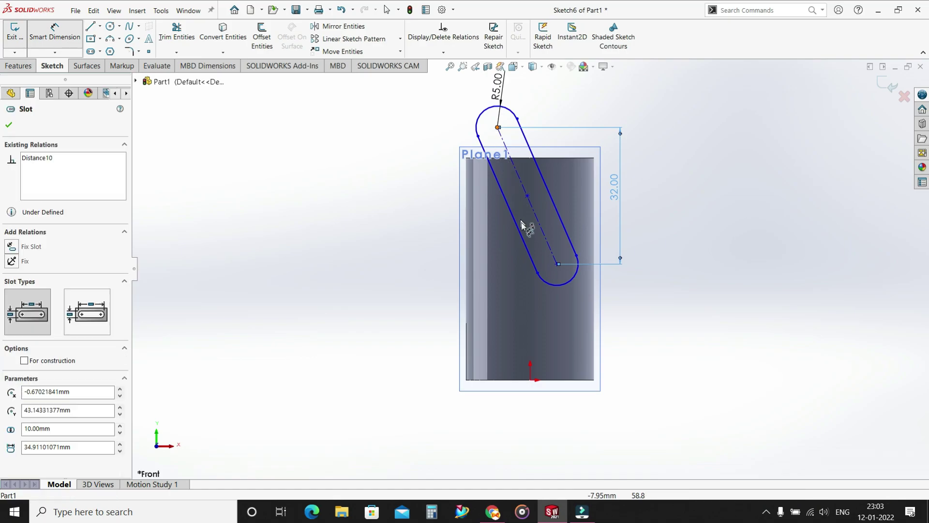
left_click(558, 267)
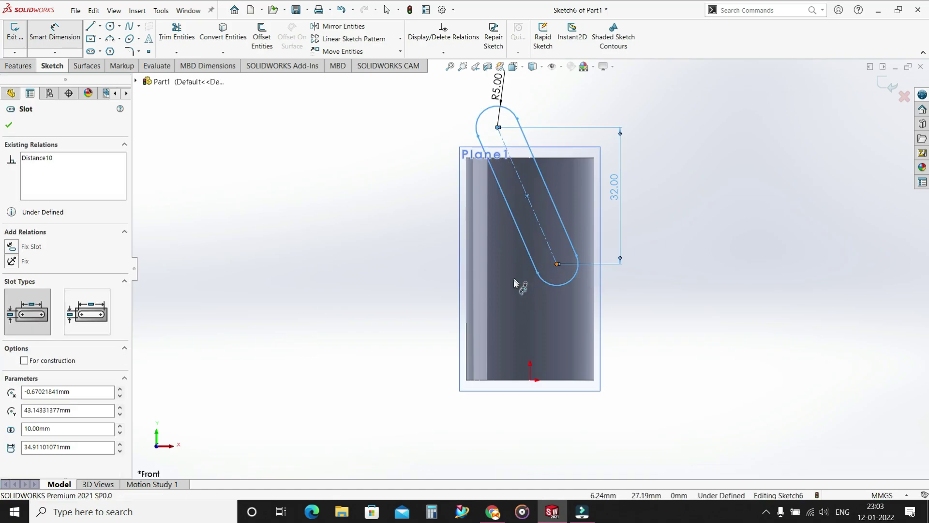
left_click(527, 306)
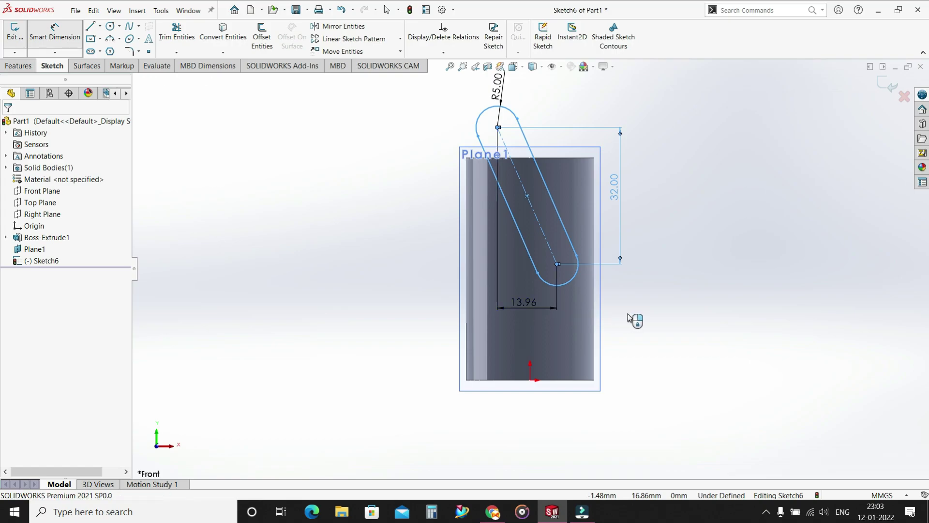
type("30")
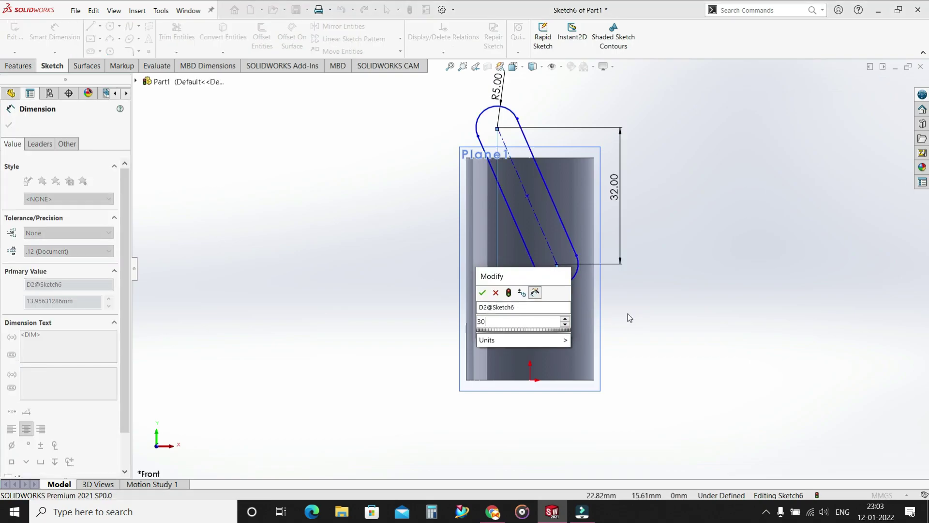
key("Return")
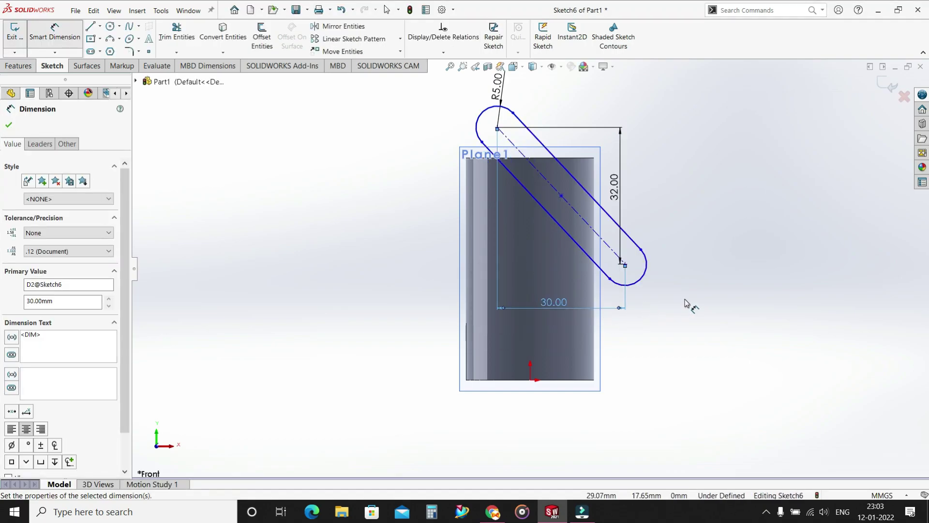
key("Escape")
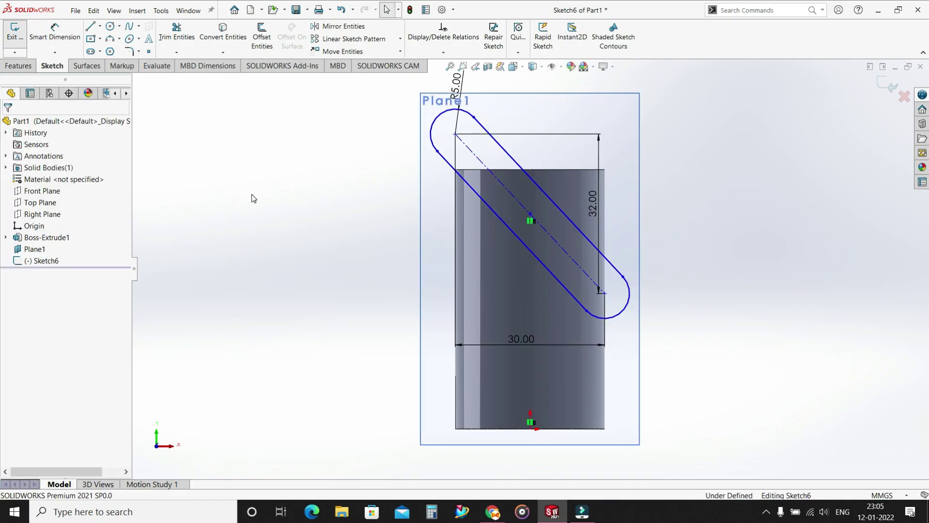
- Dimension the slot's midpoint at a height of 26 mm above the origin and exit the sketch
left_click(55, 35)
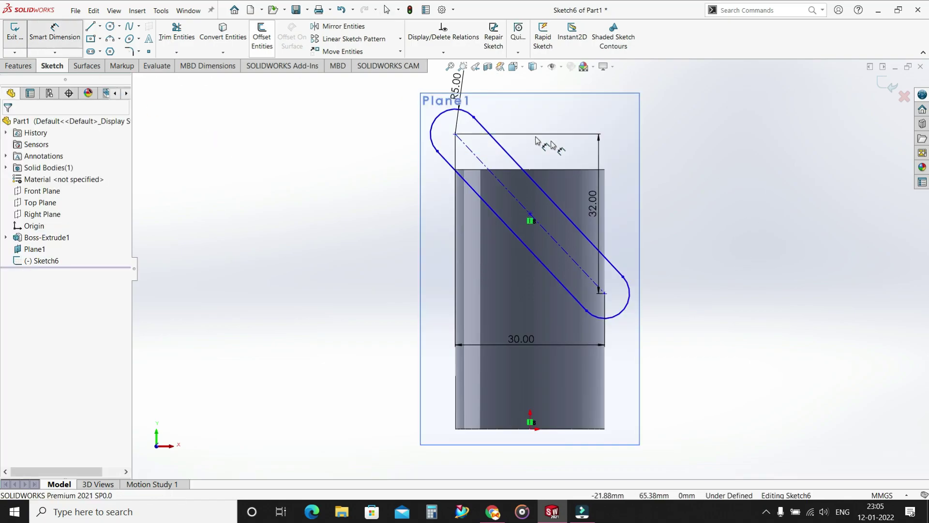
left_click(530, 213)
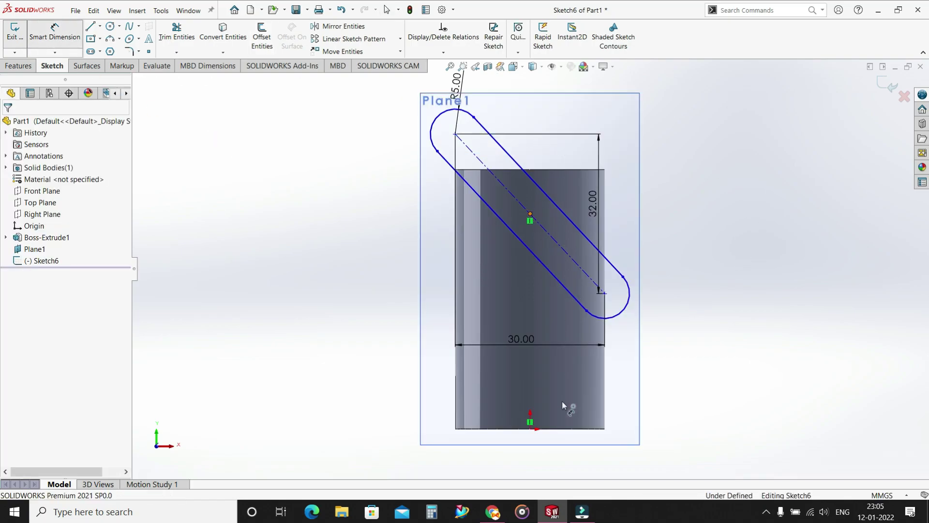
left_click(530, 430)
left_click(687, 360)
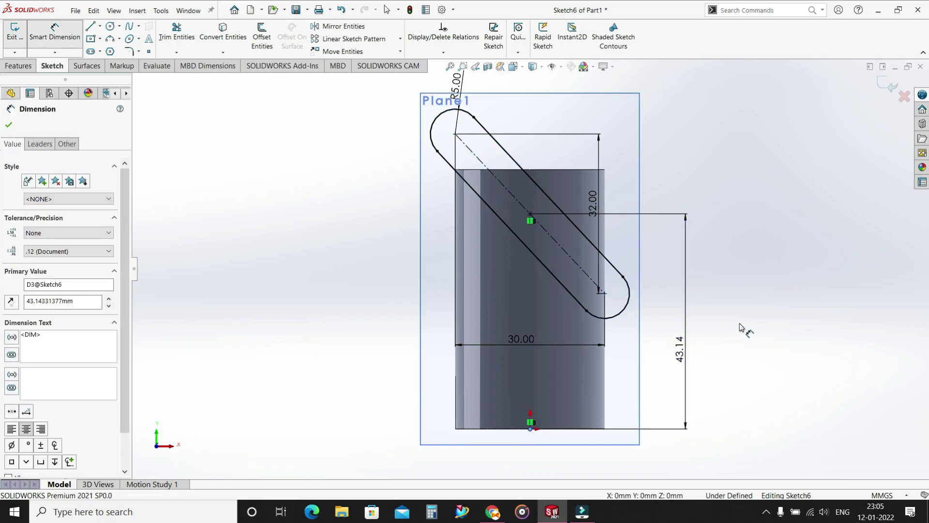
key("Return")
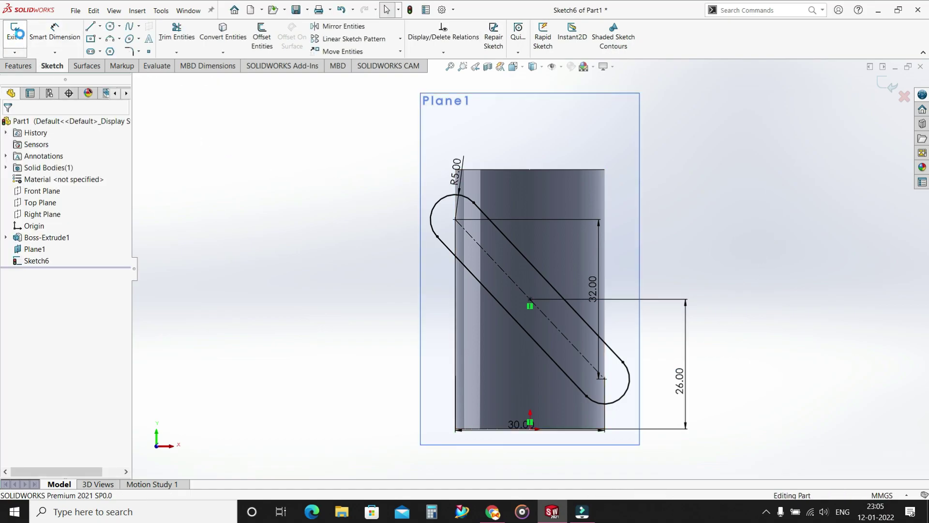
left_click(15, 38)
- Wrap the slot sketch onto the tube's outer cylindrical face as a deboss with a depth of 10 mm
left_click(28, 66)
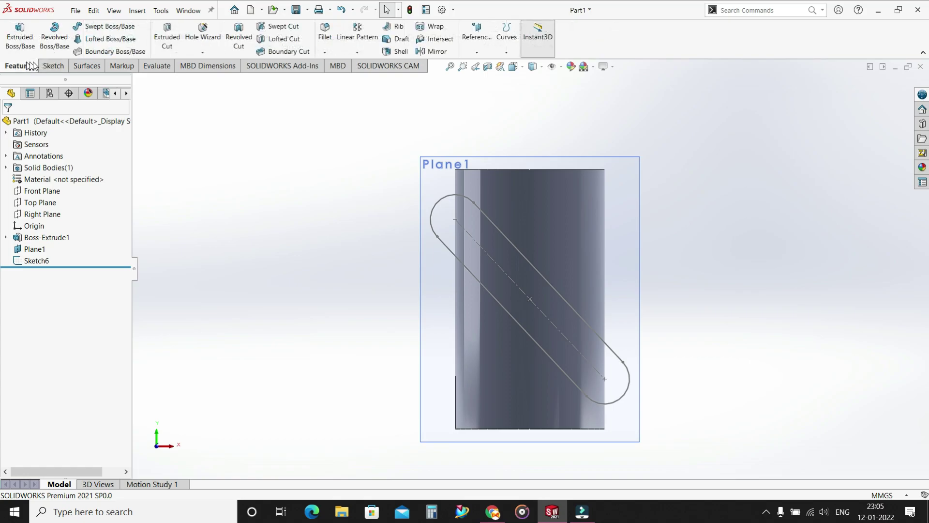
left_click(436, 27)
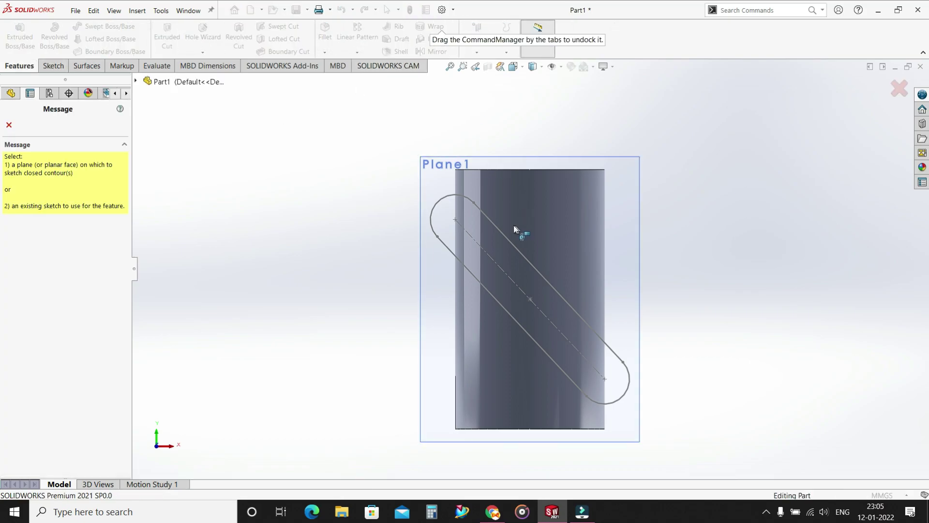
key("Escape")
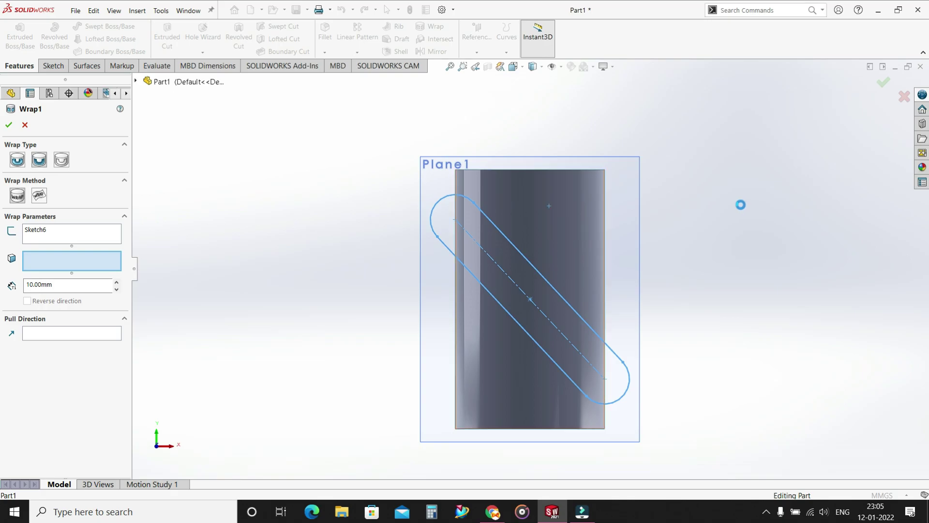
middle_click_drag(806, 201, 782, 239)
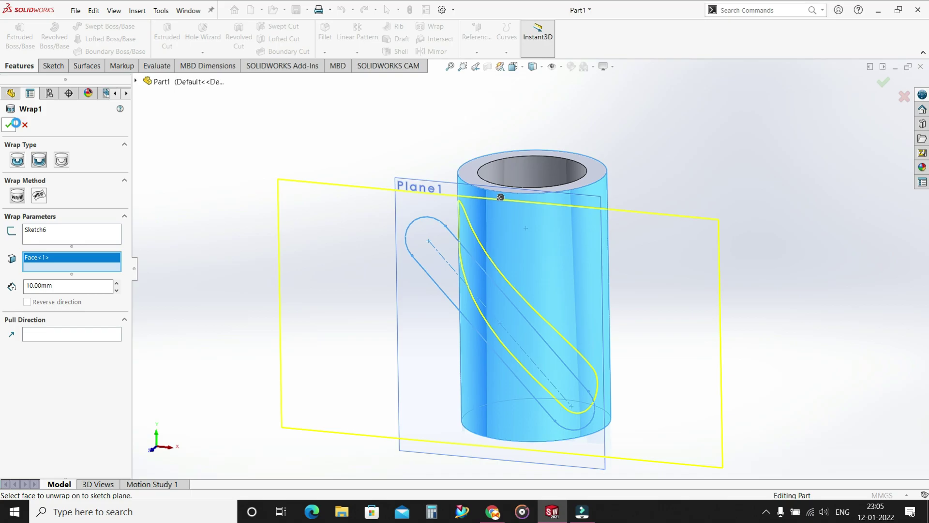
left_click(10, 125)
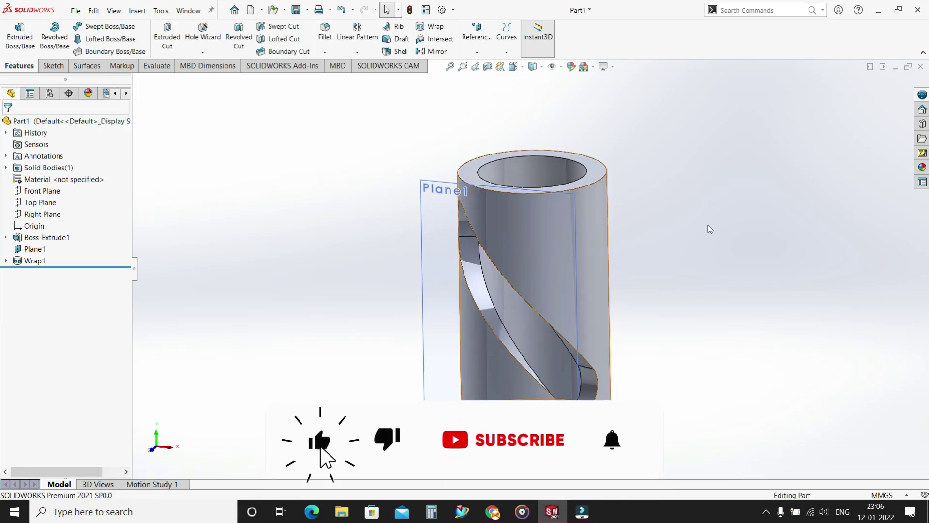
- Hide the offset reference plane in front of the tube
middle_click_drag(674, 222, 703, 199)
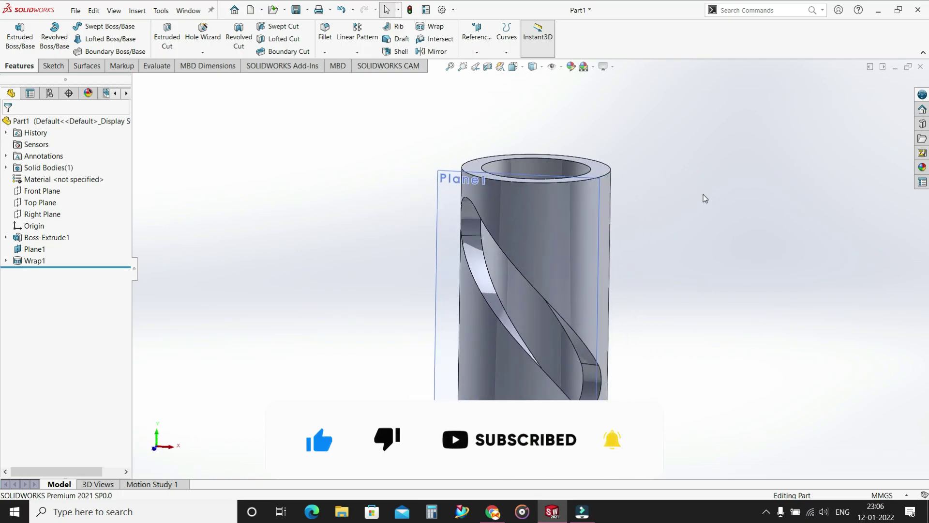
left_click(444, 184)
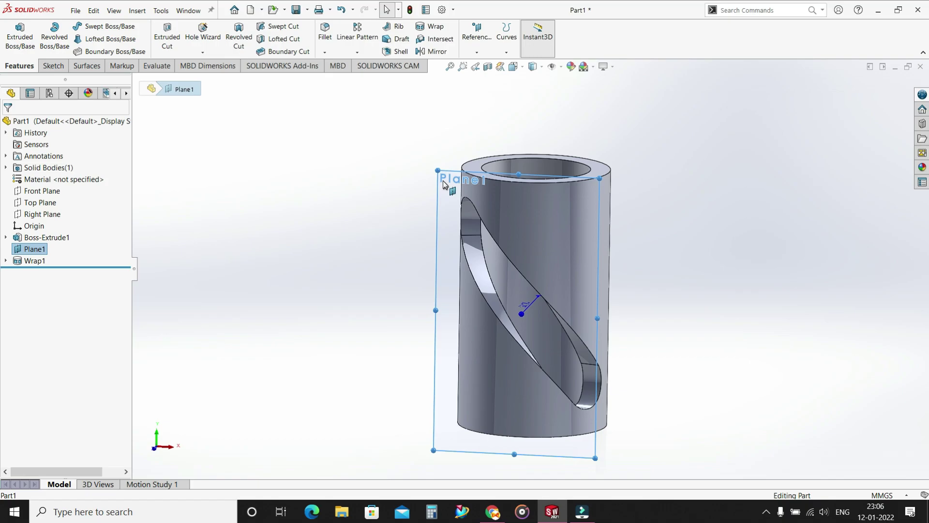
right_click(449, 176)
left_click(480, 167)
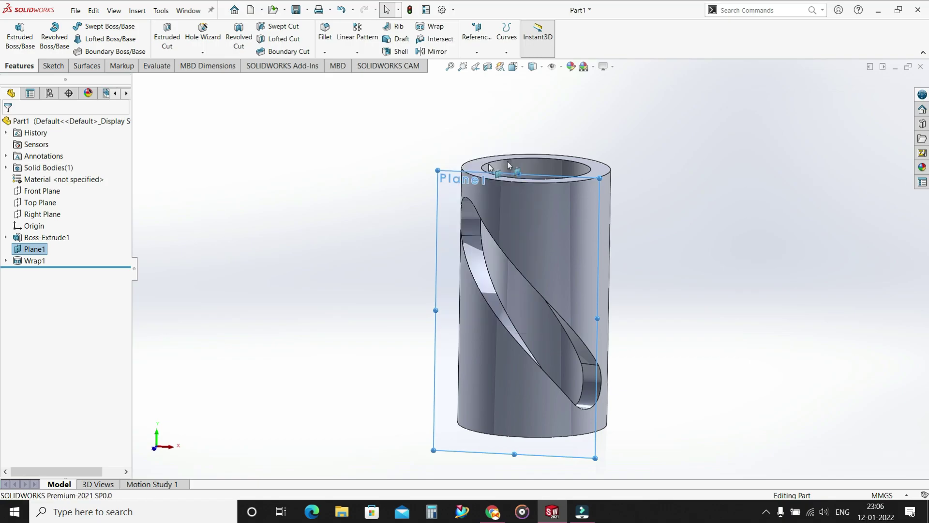
left_click(704, 154)
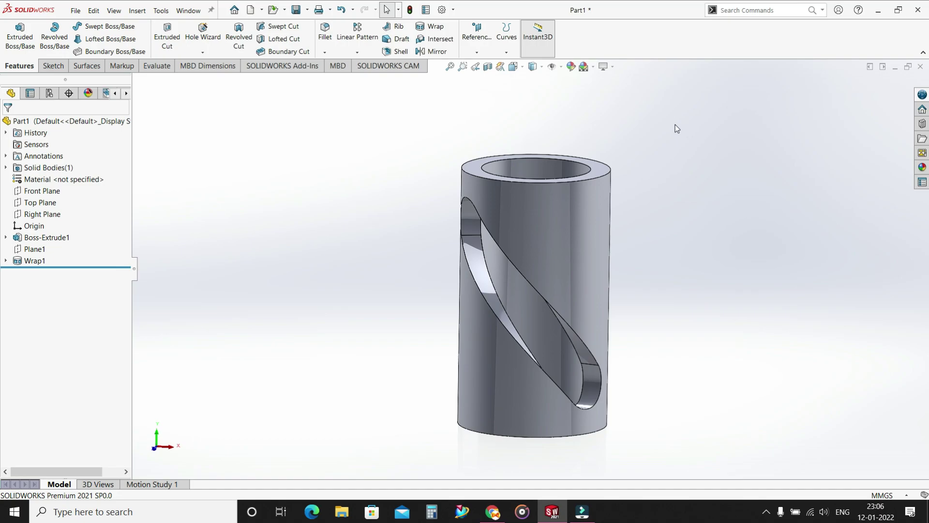
- Circularly pattern the wrapped slot around the tube's top circular edge with 4 equally spaced instances over 360 degrees
left_click(364, 54)
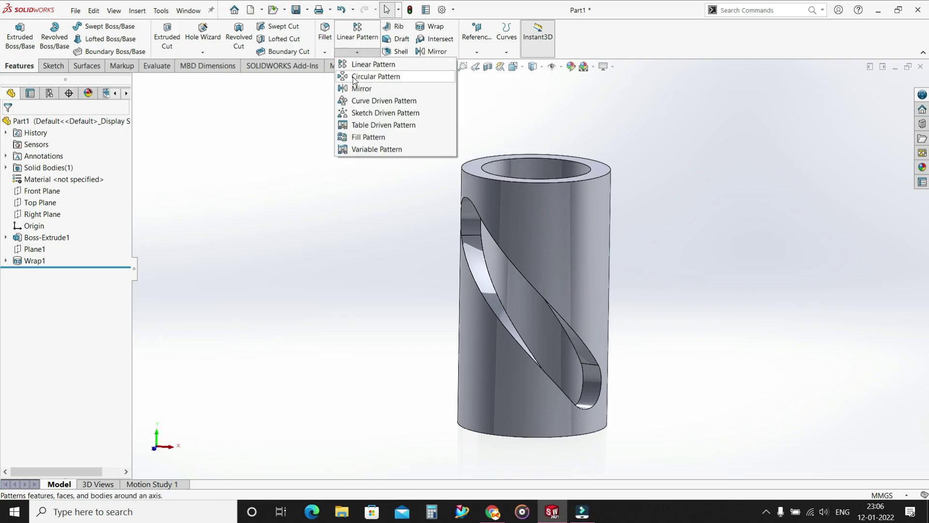
left_click(493, 129)
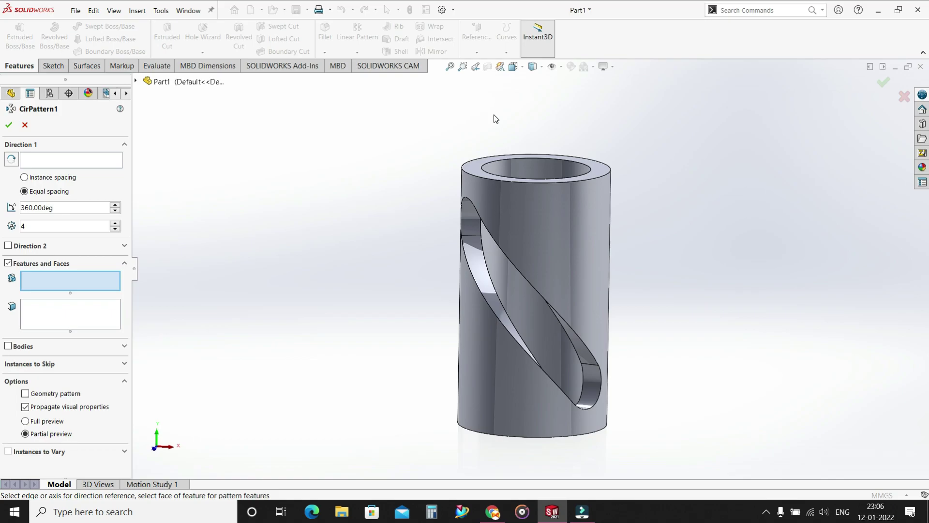
left_click(137, 82)
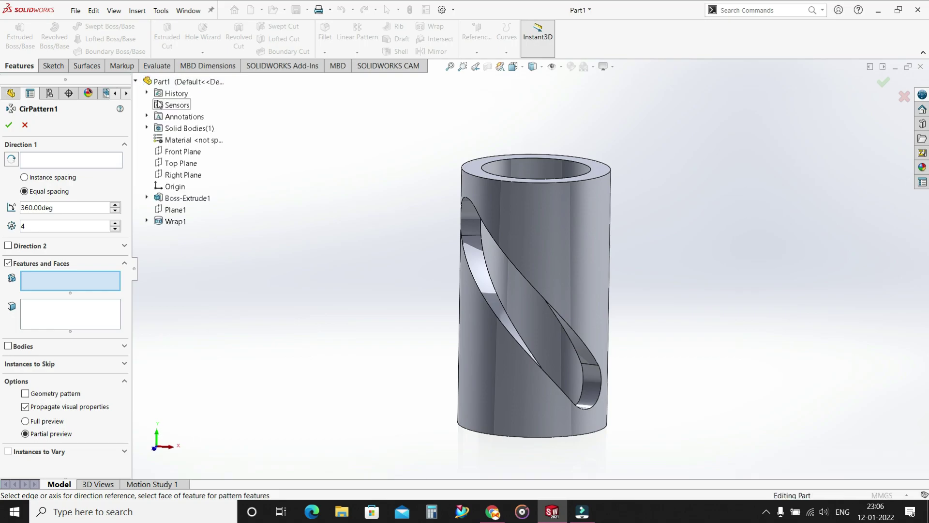
left_click(172, 223)
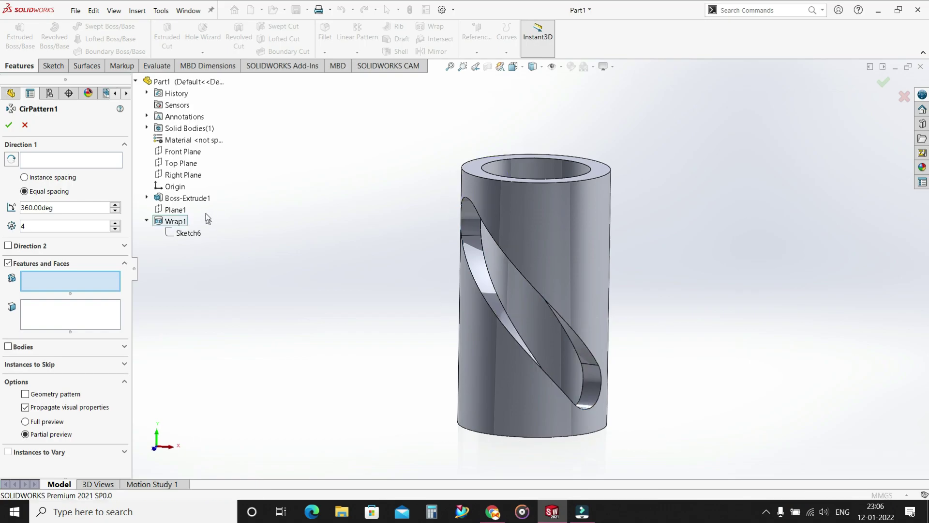
left_click(102, 163)
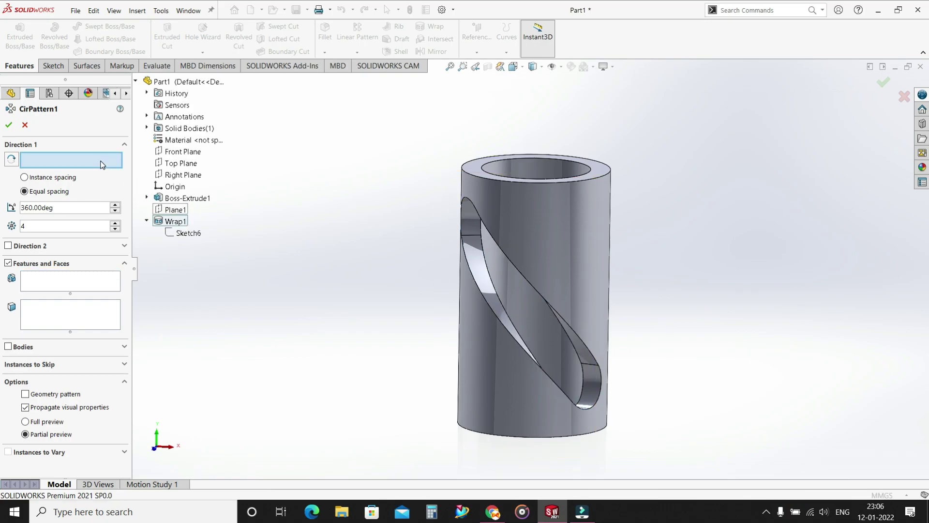
left_click(589, 161)
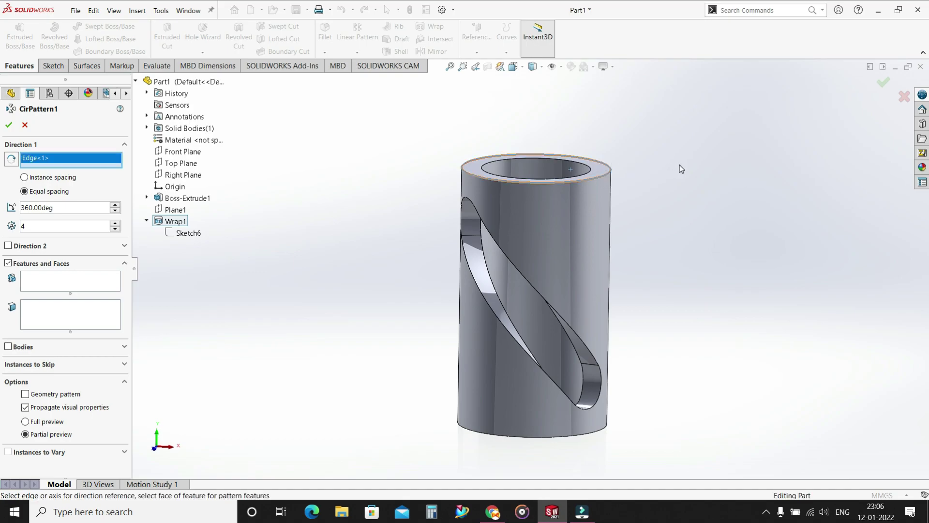
left_click(81, 286)
left_click(175, 221)
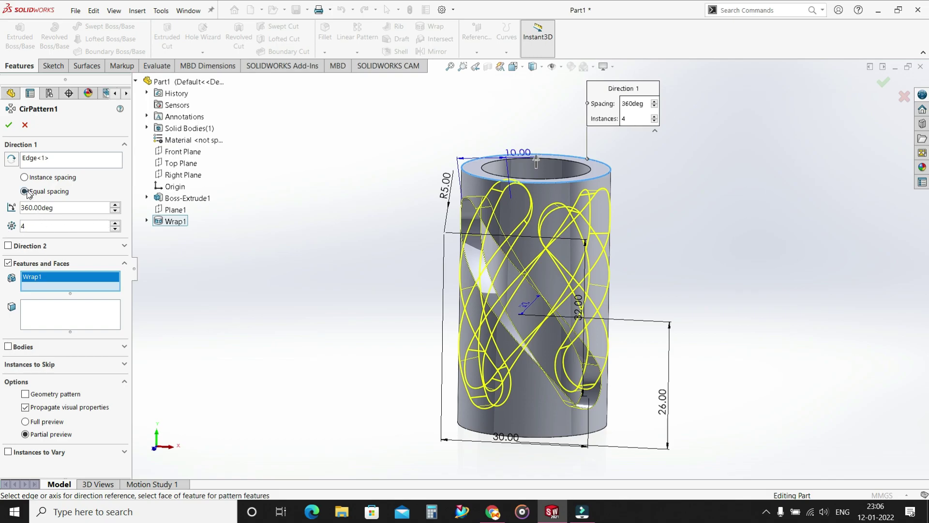
left_click(9, 126)
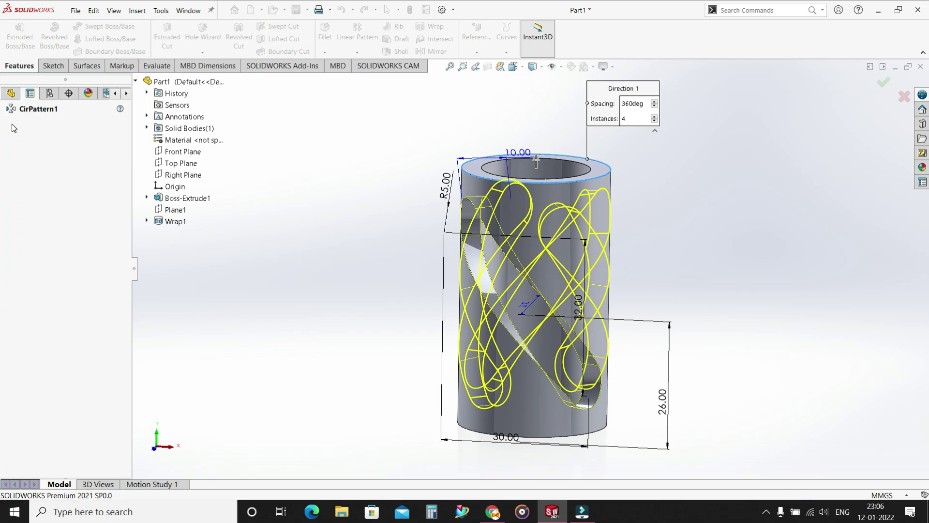
middle_click_drag(703, 212, 635, 284)
key("Escape")
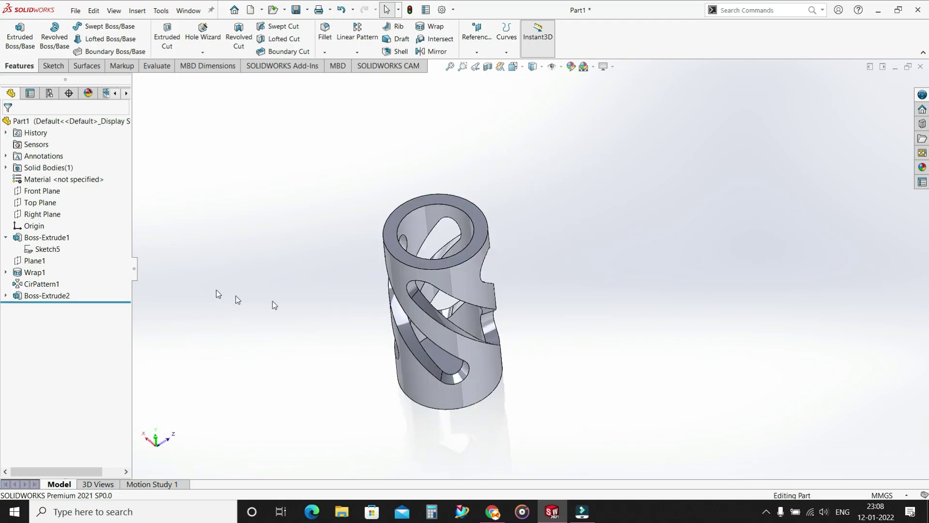
- Start an extruded cut from the tube's base sketch, selecting only its inner 22 mm circle as the contour
middle_click_drag(509, 315, 585, 187)
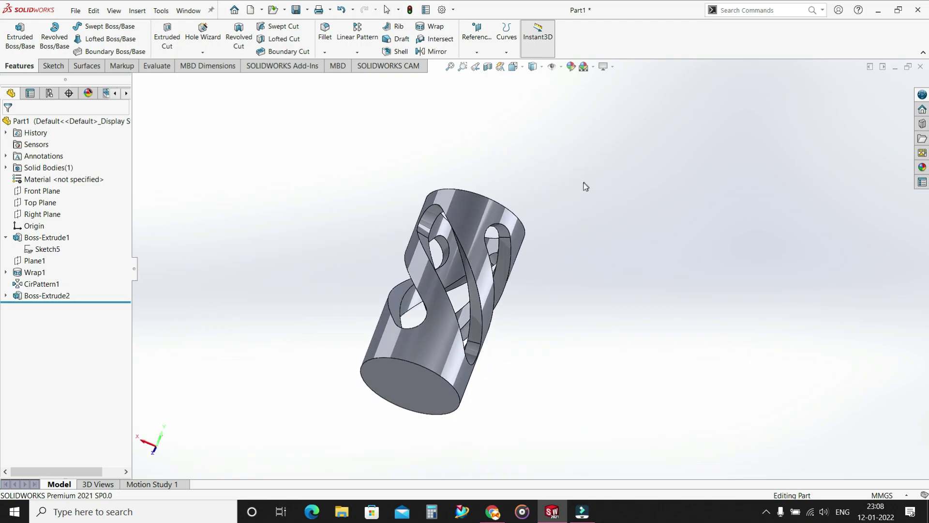
left_click(47, 249)
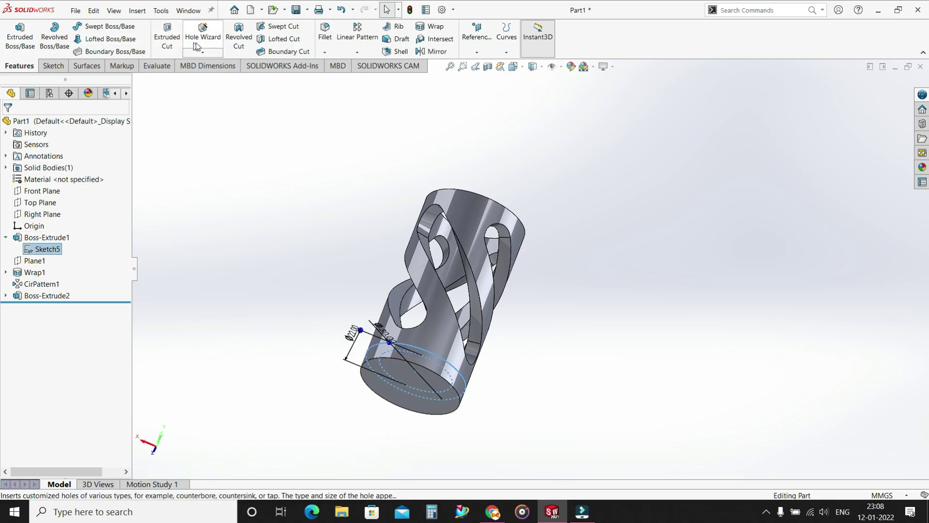
left_click(167, 37)
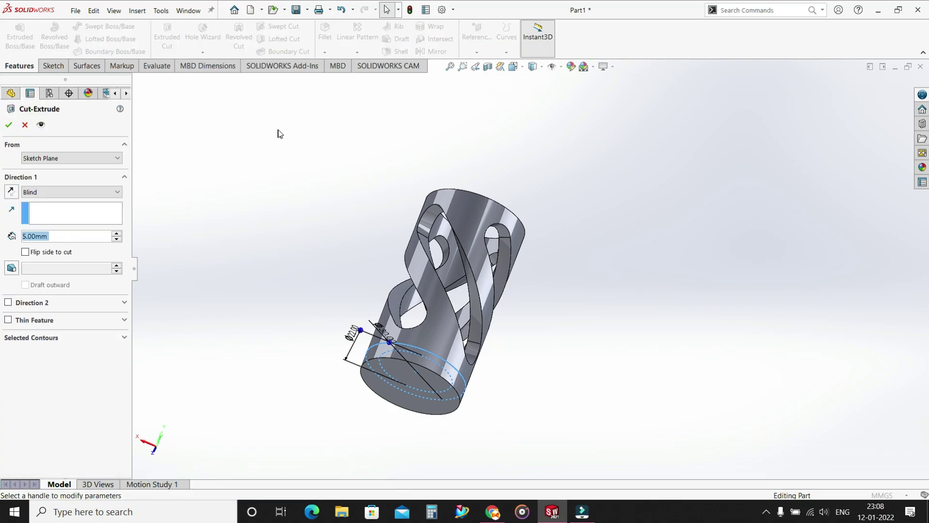
left_click(124, 338)
right_click(93, 352)
left_click(126, 355)
middle_click_drag(559, 294, 438, 303)
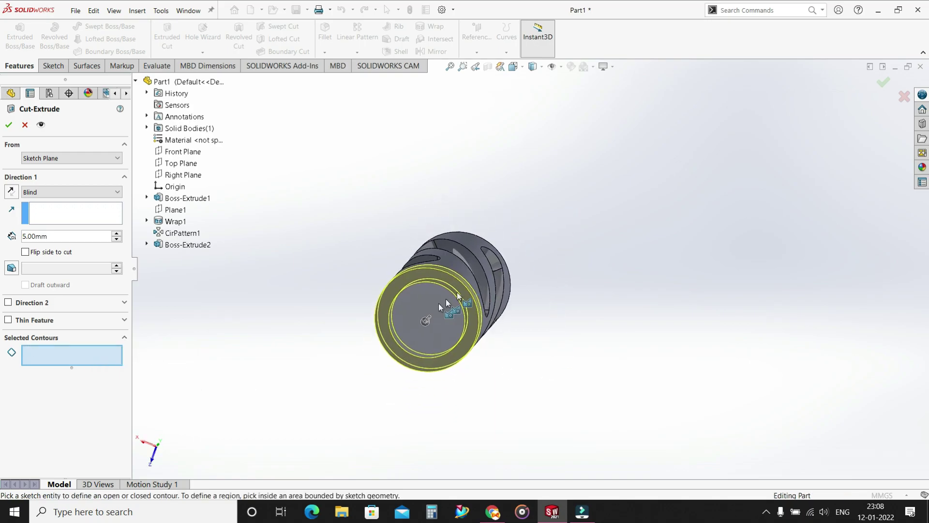
left_click(426, 280)
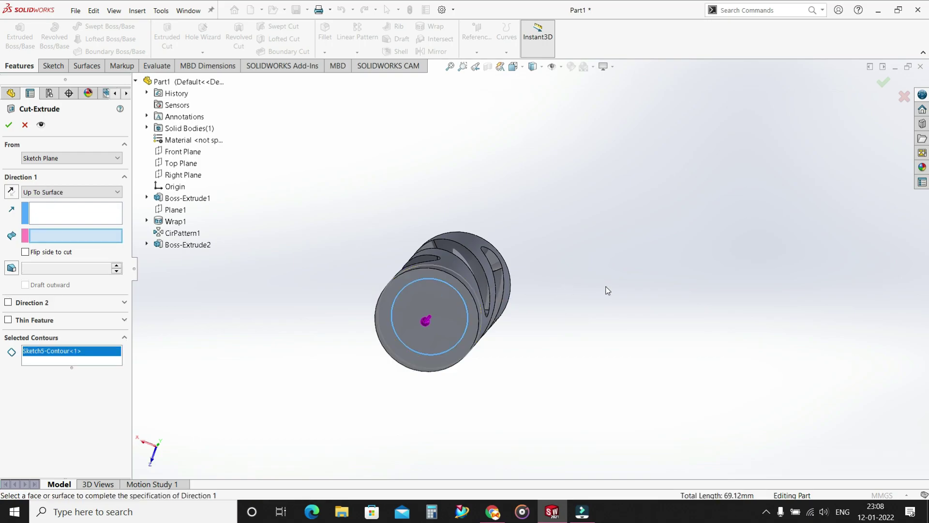
- Make the cut start at an offset of 2 mm from the sketch plane
middle_click_drag(614, 267, 517, 256)
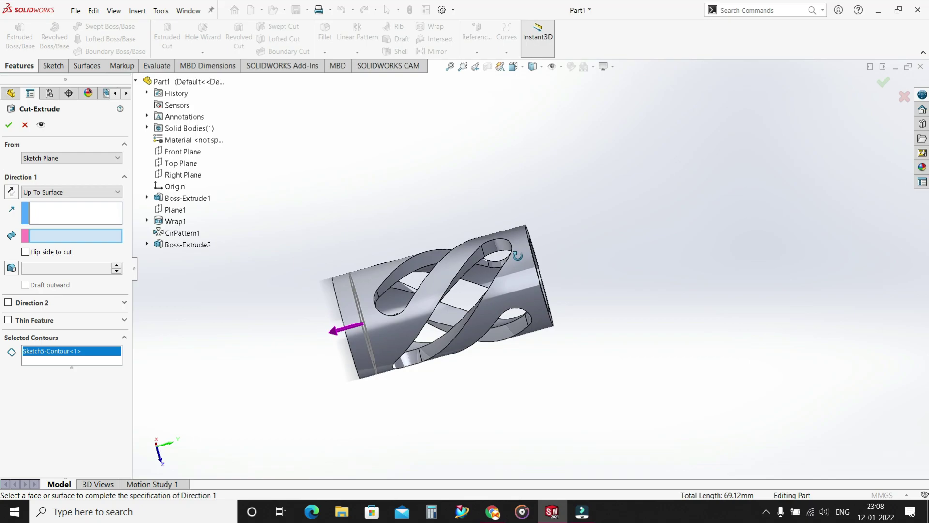
left_click(70, 160)
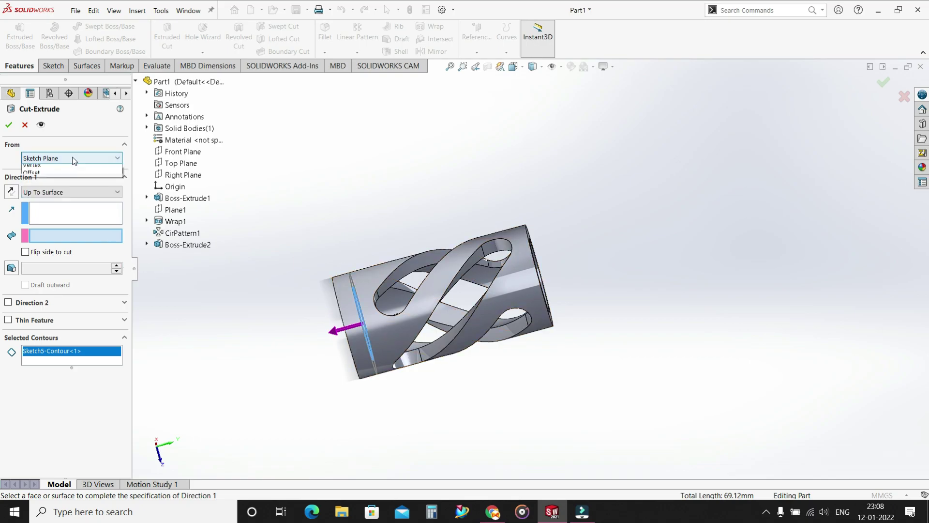
left_click(80, 194)
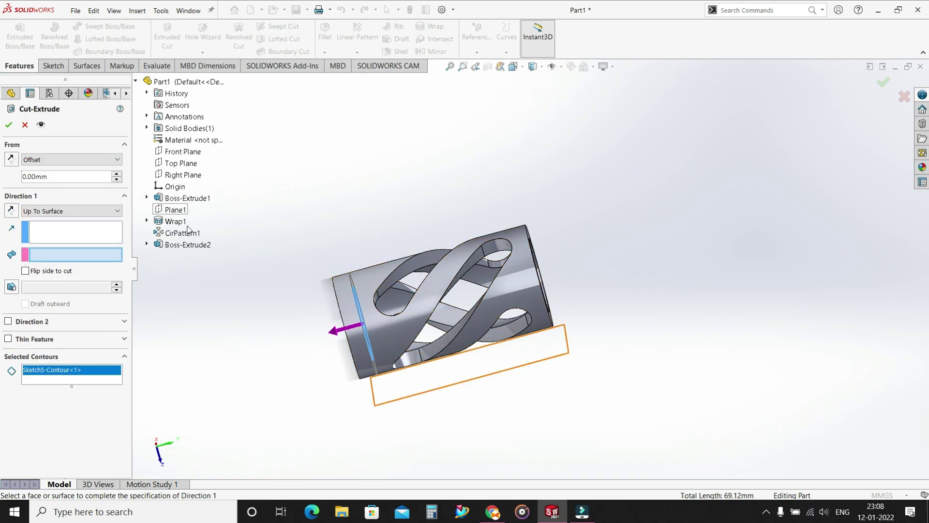
double_click(45, 177)
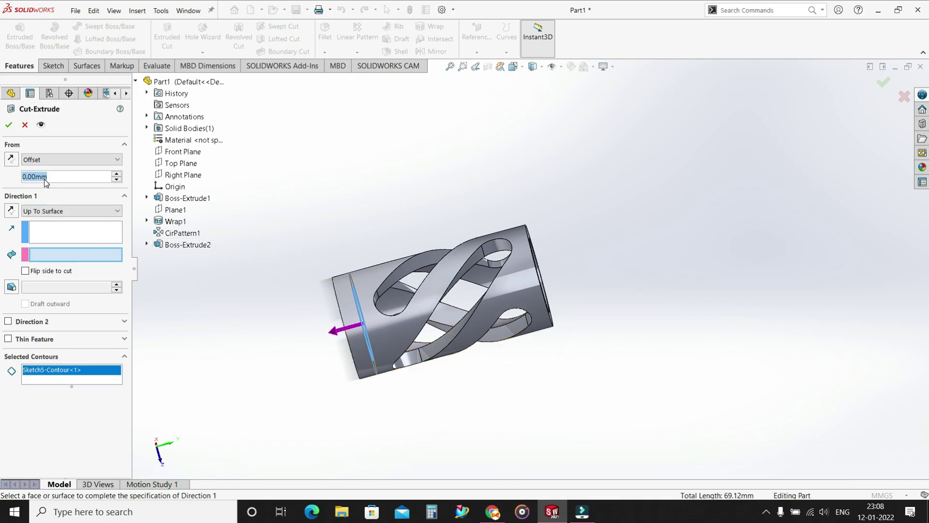
type("2")
key("Return")
- Set the cut to a blind depth of 15 mm, reverse its start offset direction and complete the cut
left_click(53, 211)
left_click(53, 222)
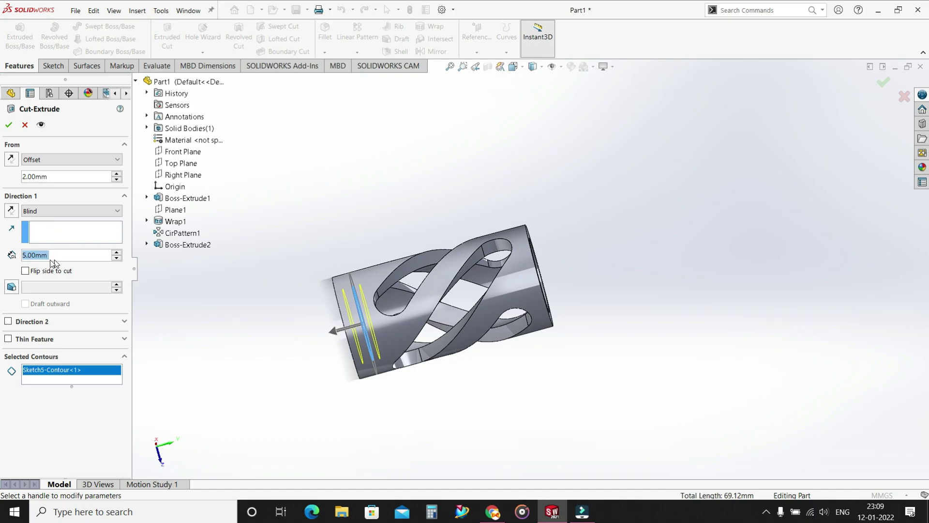
left_click(117, 252)
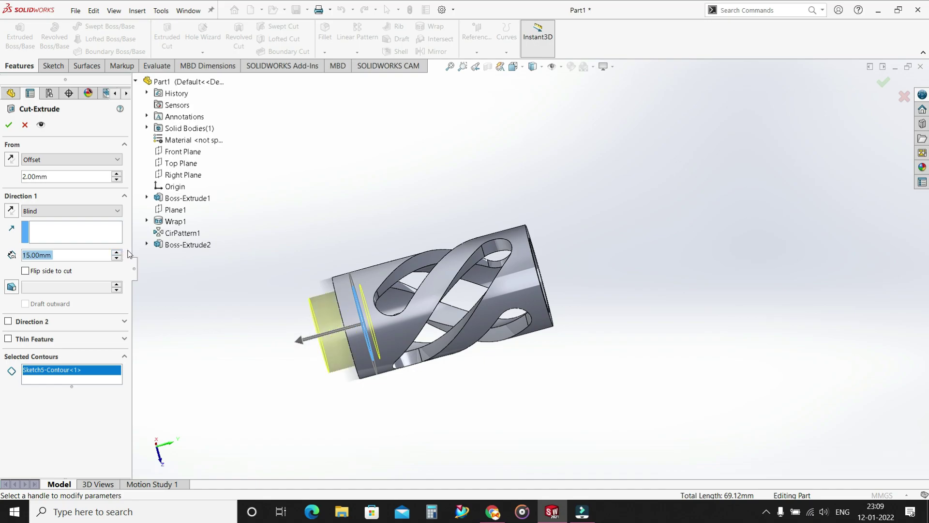
left_click(17, 164)
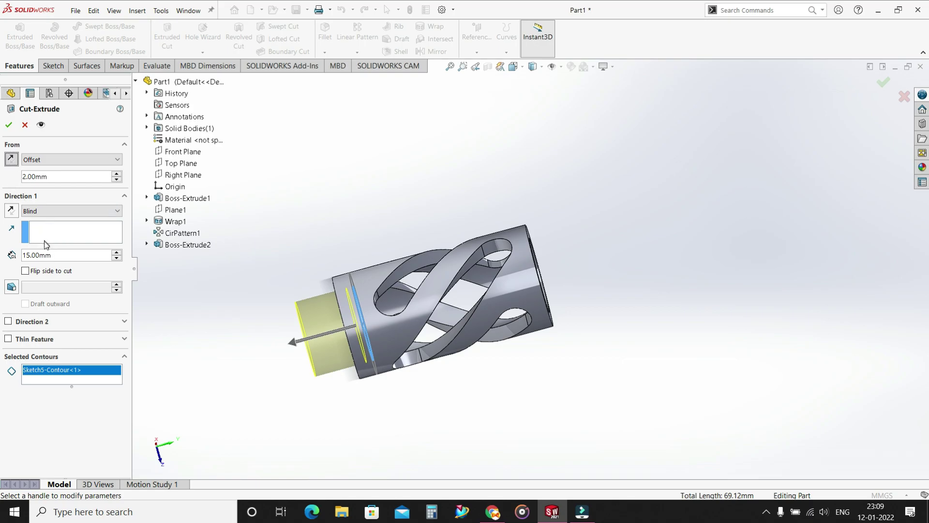
left_click(8, 125)
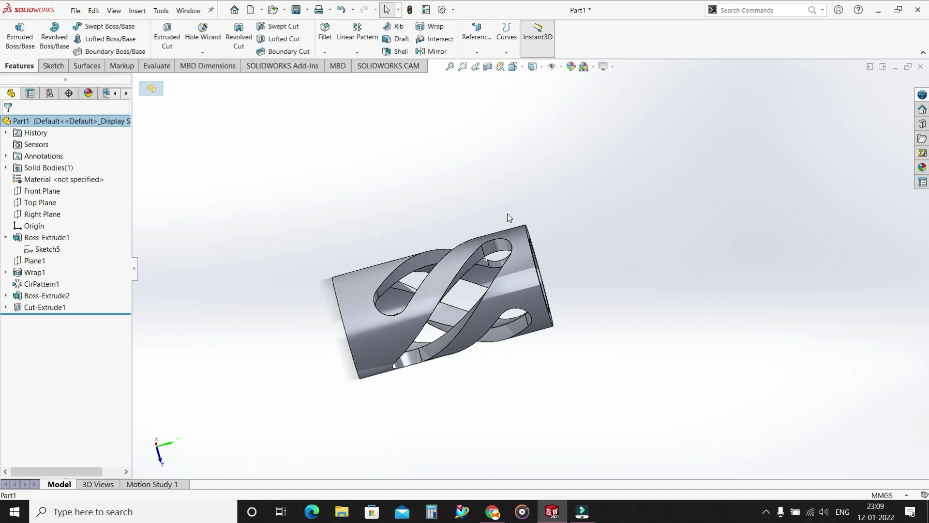
- Fillet the 22 mm circular edge at the floor of the recess in the closed end with a 3 mm radius
middle_click_drag(556, 230, 620, 143)
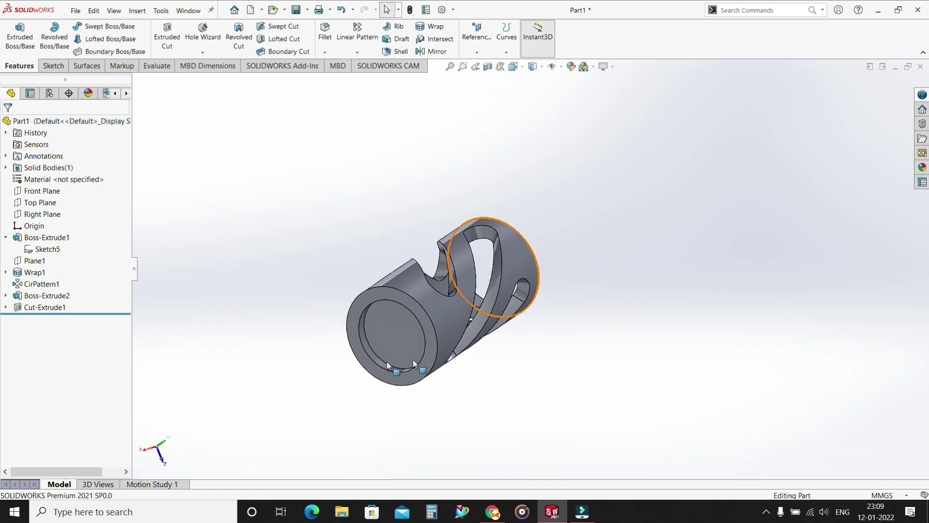
left_click(364, 320)
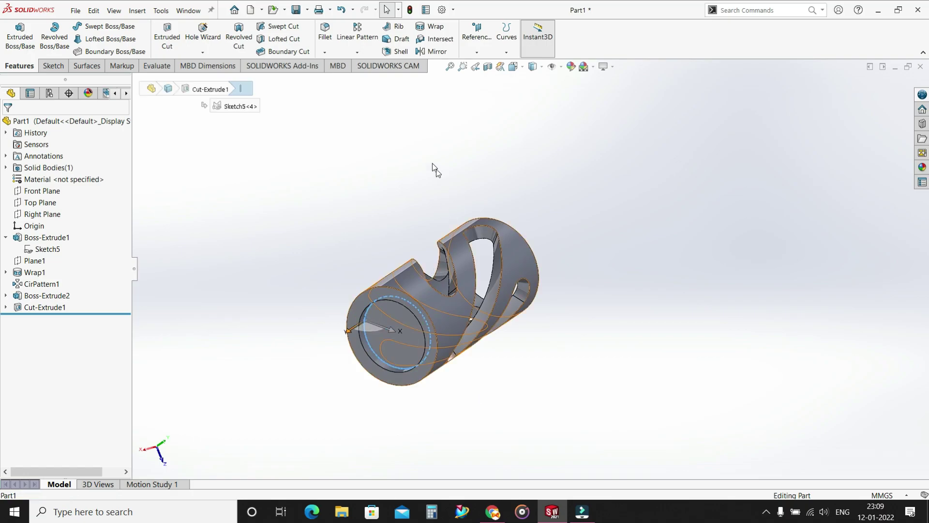
left_click(324, 36)
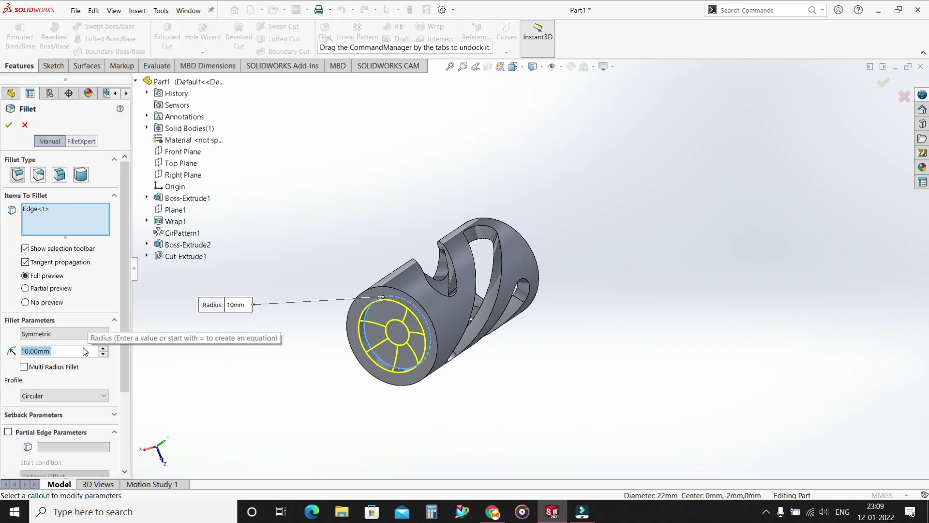
type("3")
key("Return")
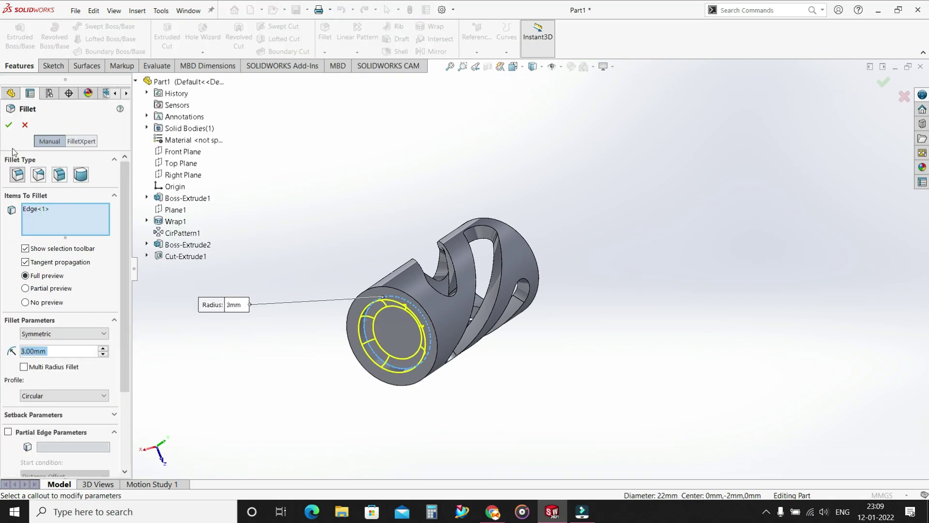
left_click(8, 127)
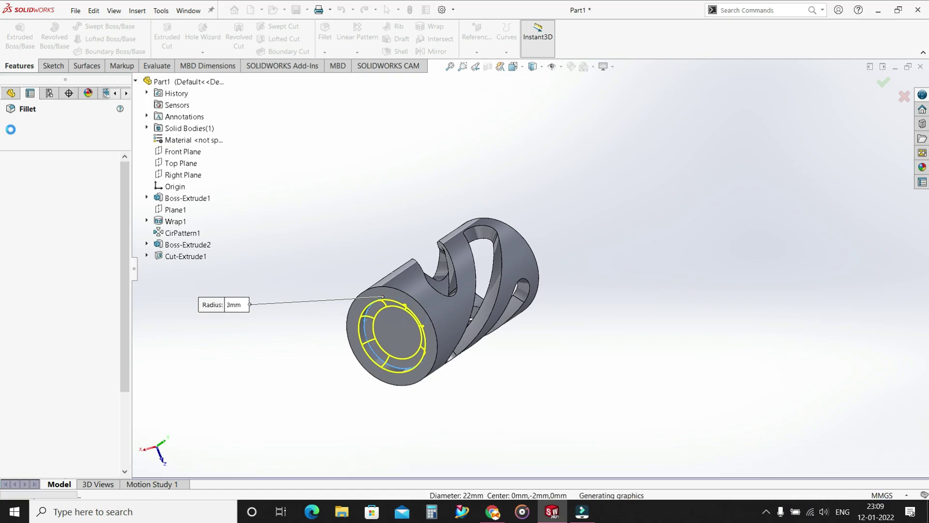
- Apply the solid Orange appearance to the features Boss-Extrude1, Boss-Extrude2, Cut-Extrude1 and Fillet1
middle_click_drag(630, 199, 458, 125)
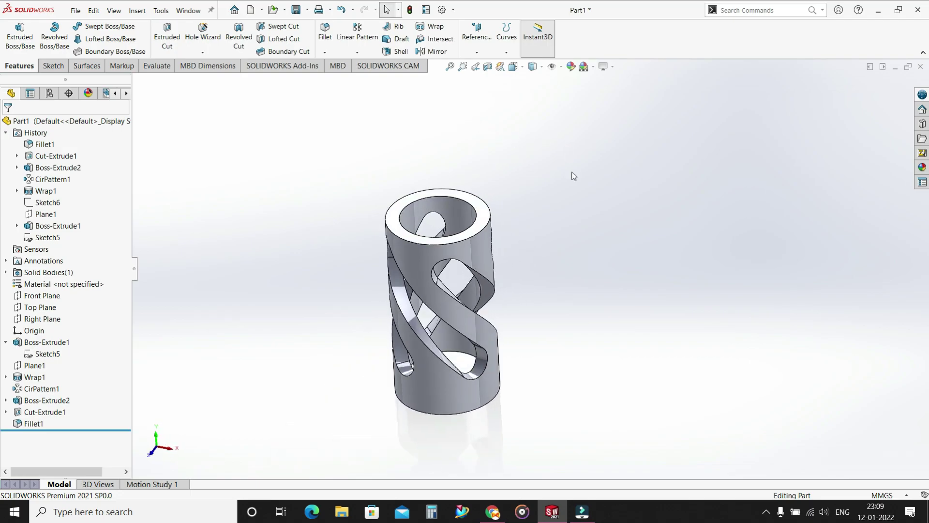
left_click(26, 347)
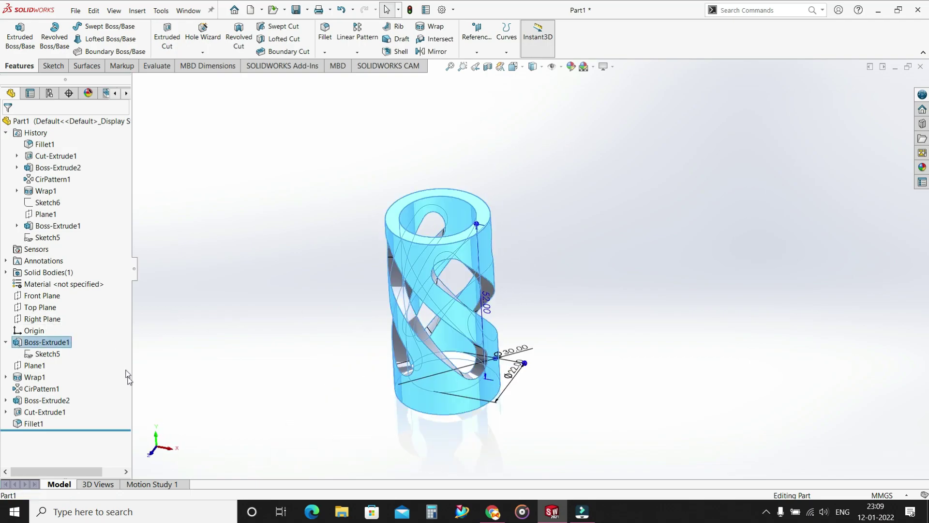
left_click(41, 402, "ctrl")
left_click(50, 414, "ctrl")
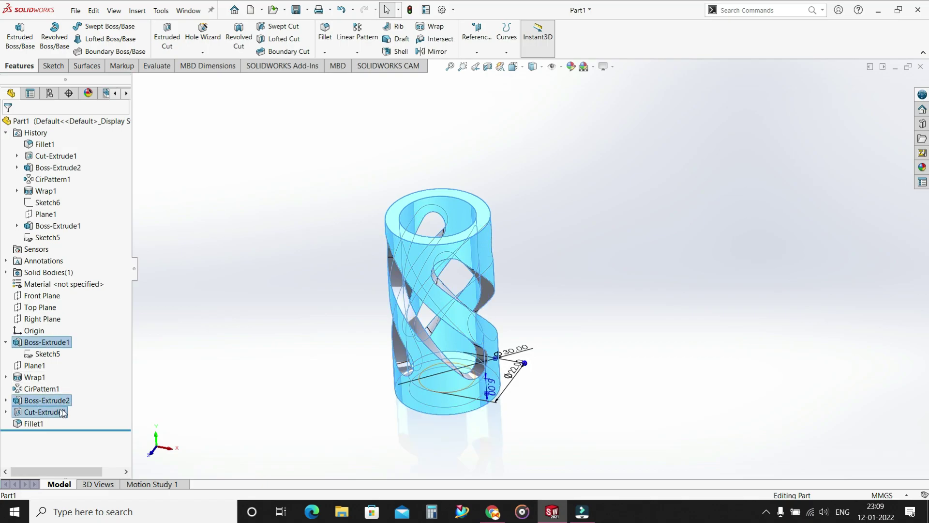
left_click(34, 424, "ctrl")
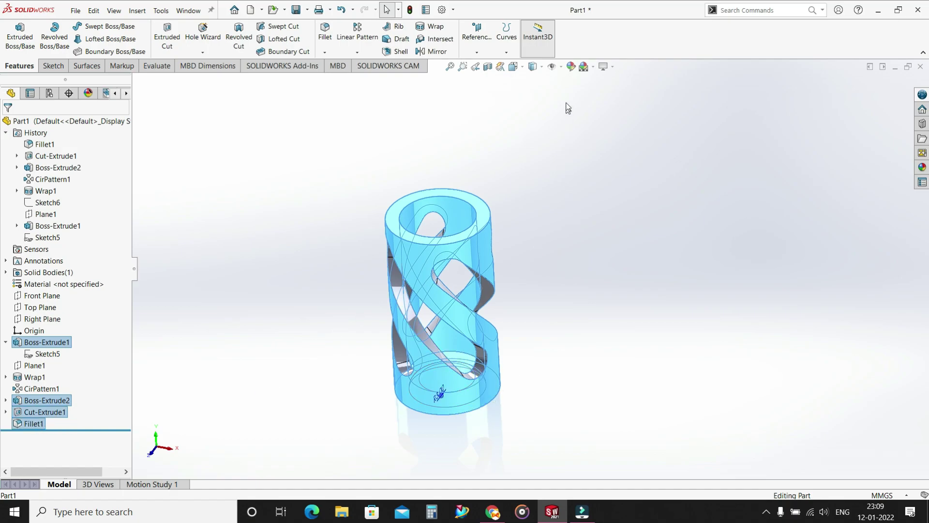
left_click(577, 68)
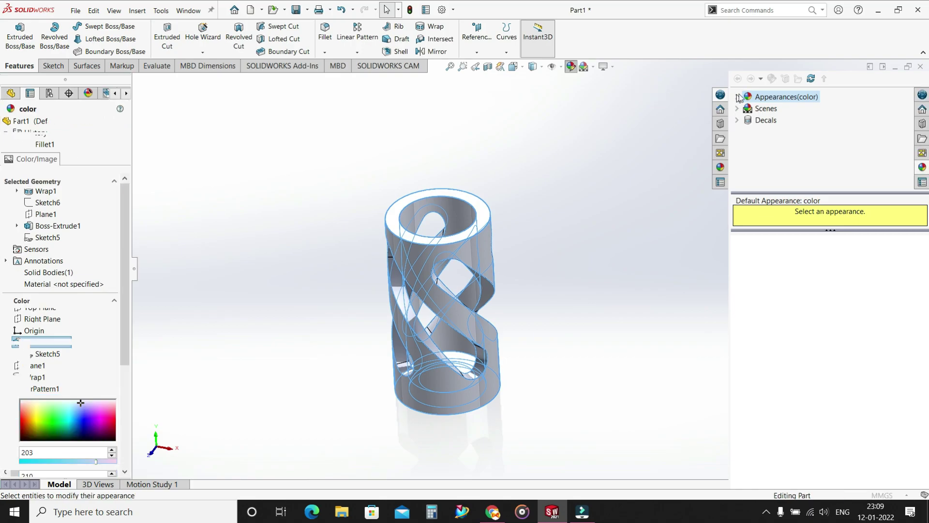
left_click(784, 338)
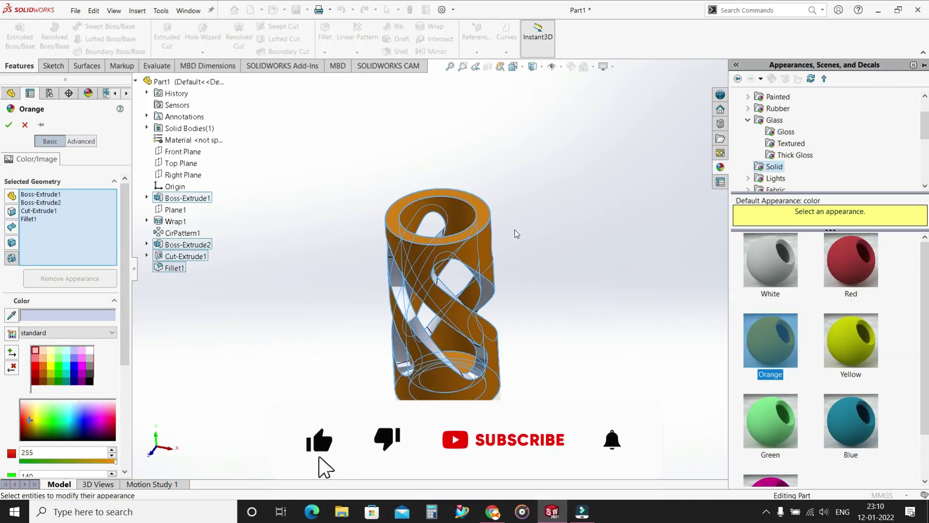
left_click(9, 125)
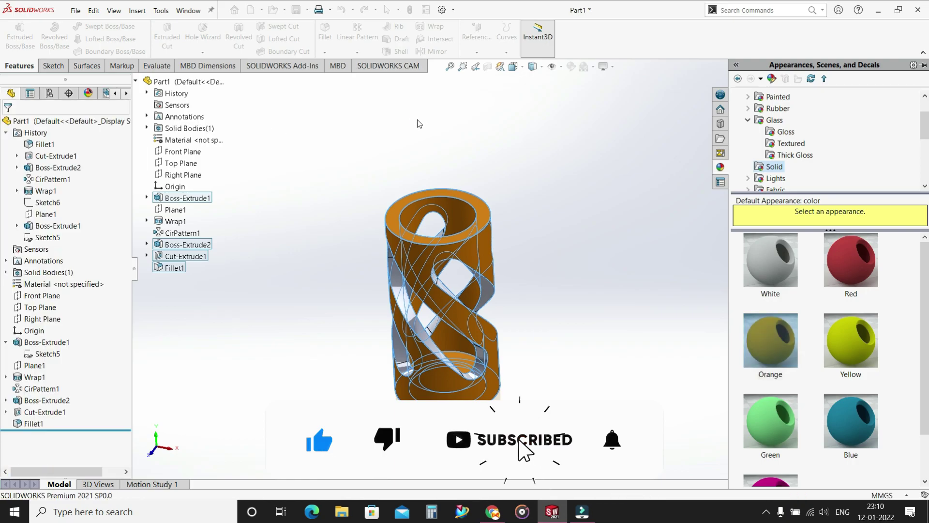
left_click(645, 185)
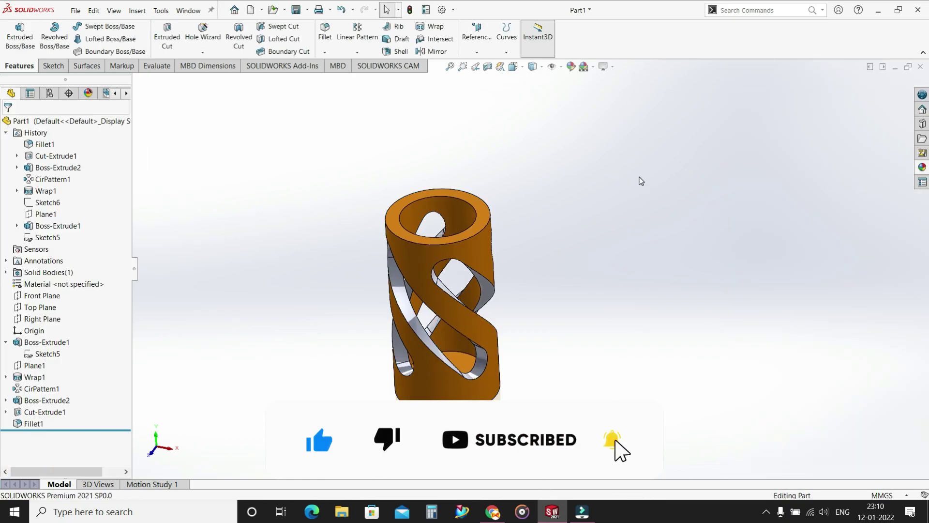